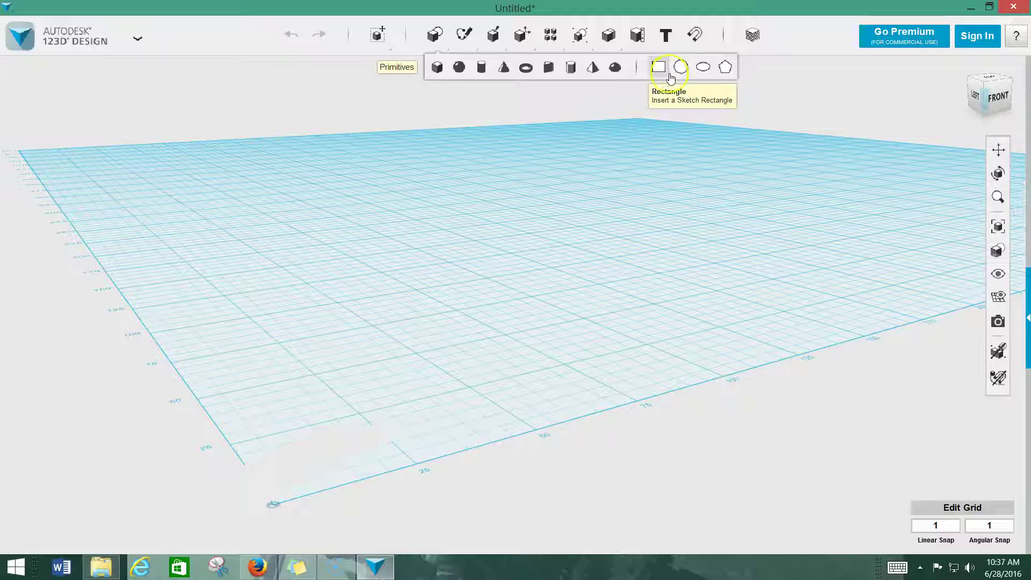
Step: Expand the Primitives menu of solid primitives and sketch shapes above the empty grid
left_click(682, 75)
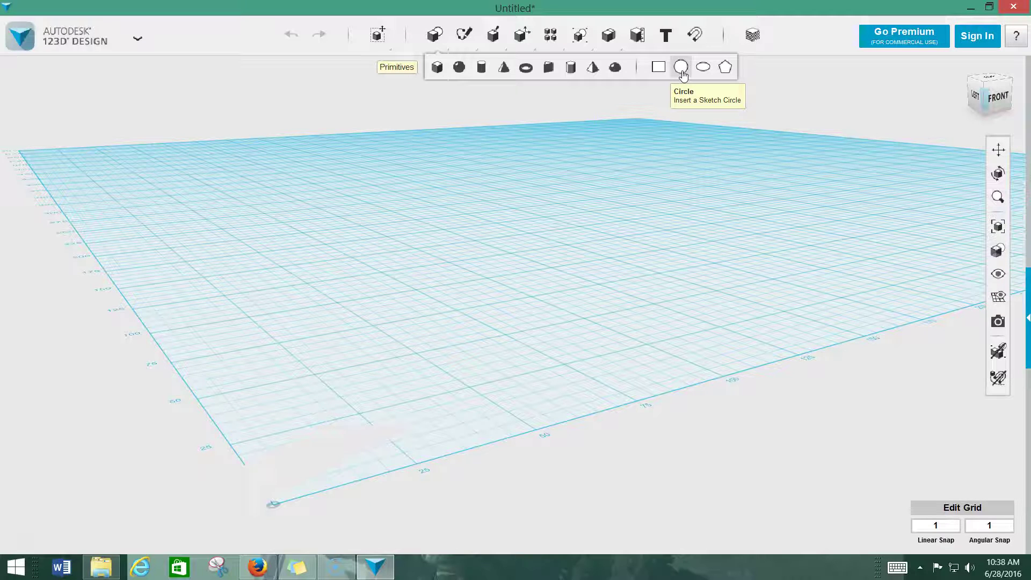
Step: Sketch a circle of radius 45 on the grid
left_click(682, 75)
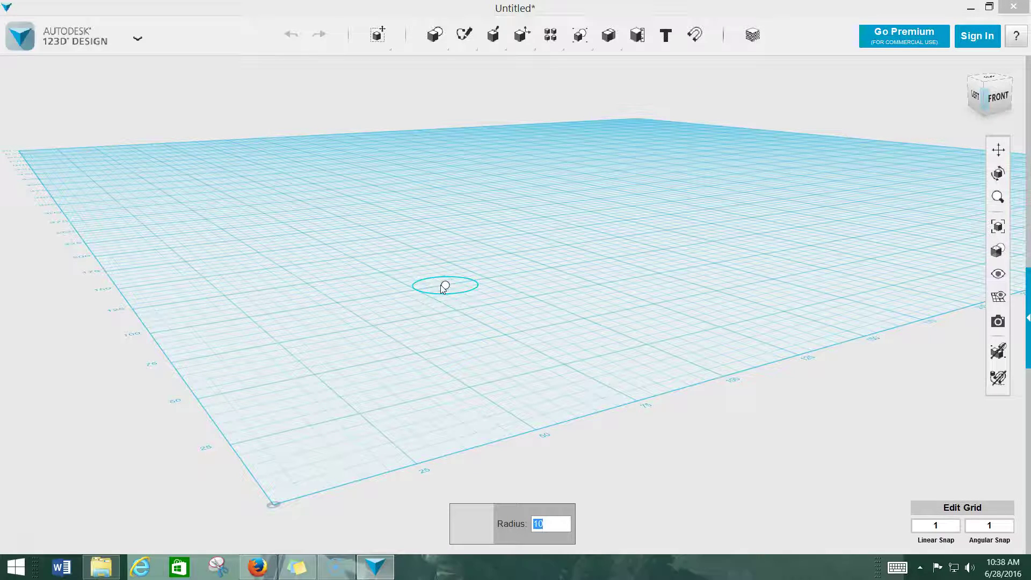
left_click(449, 266)
type("45")
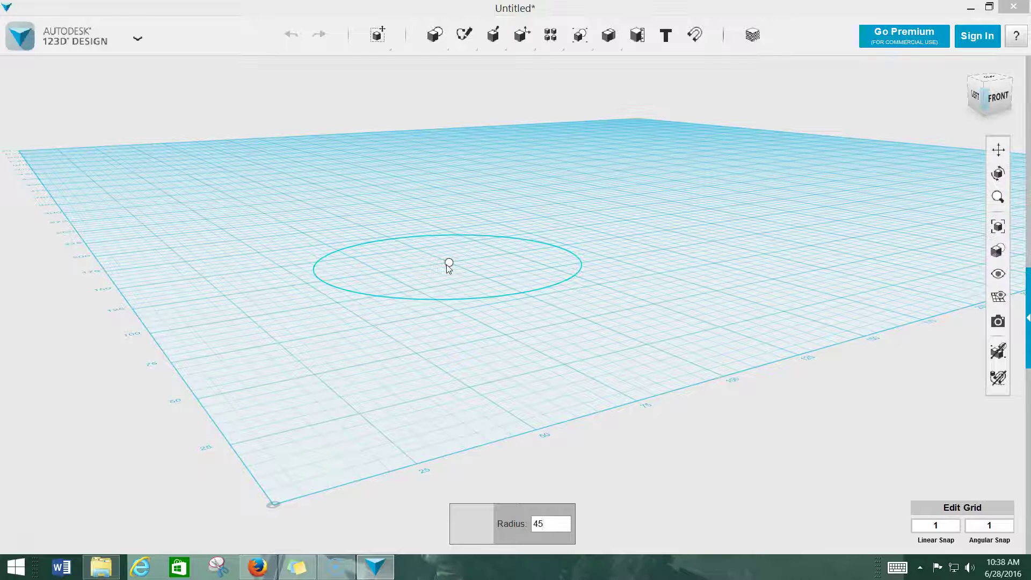
key("Return")
Step: Select the new circle and start moving a copy of it
left_click(446, 265)
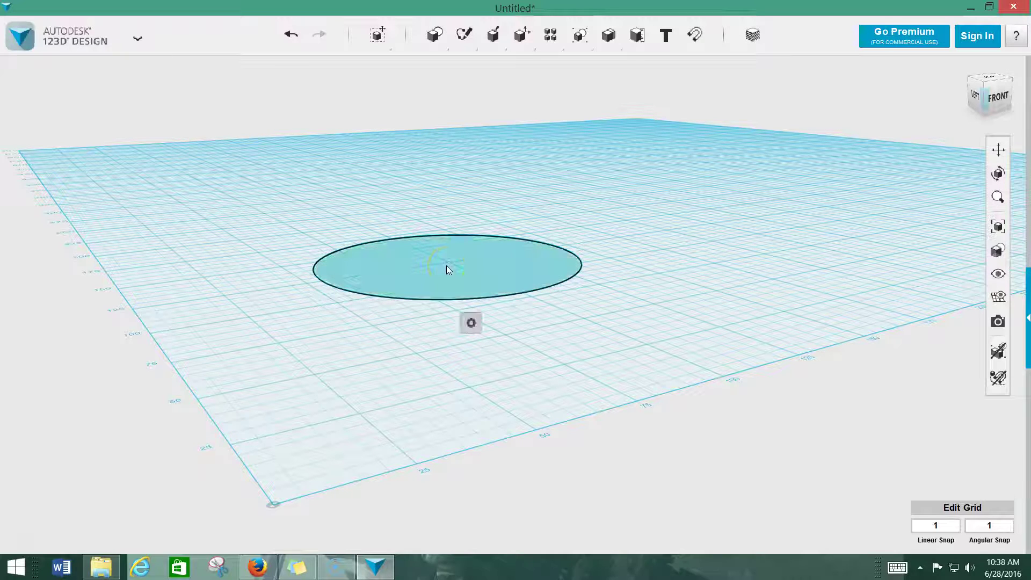
key("ctrl+t")
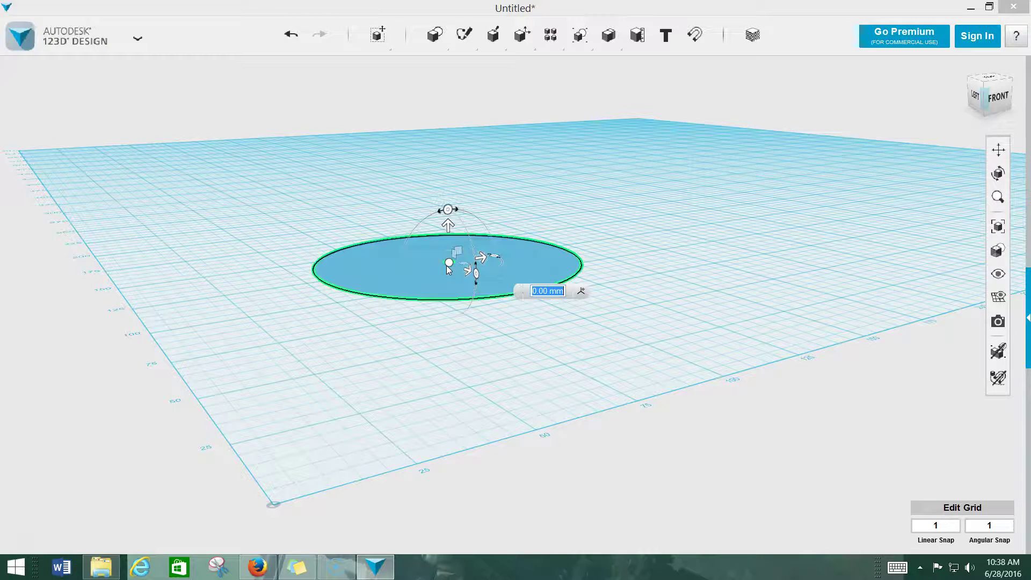
left_click(450, 227)
Step: Raise the circle copy 25 mm and tilt it about 22 degrees, then reselect it
left_click_drag(453, 230, 453, 152)
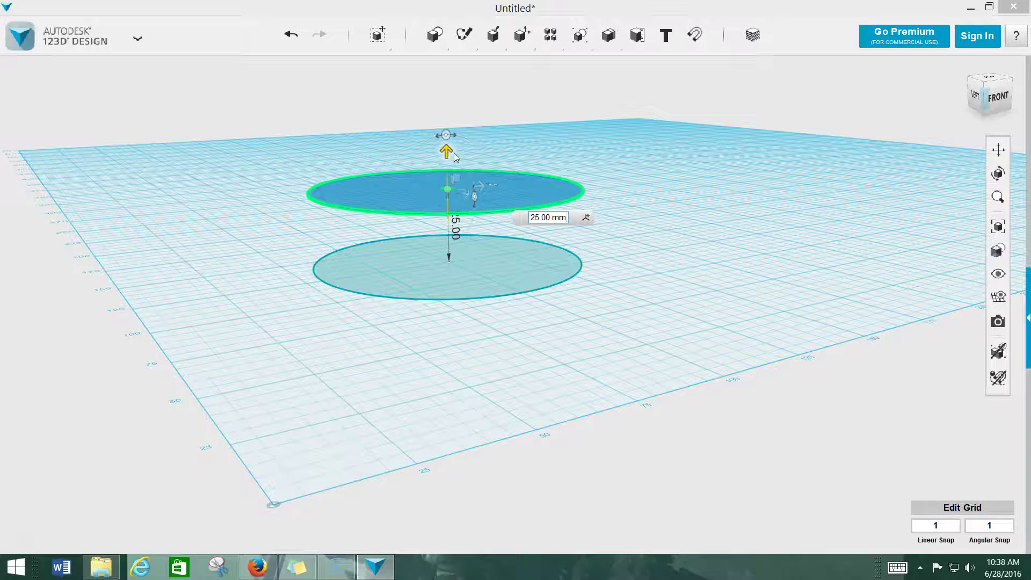
left_click(482, 188)
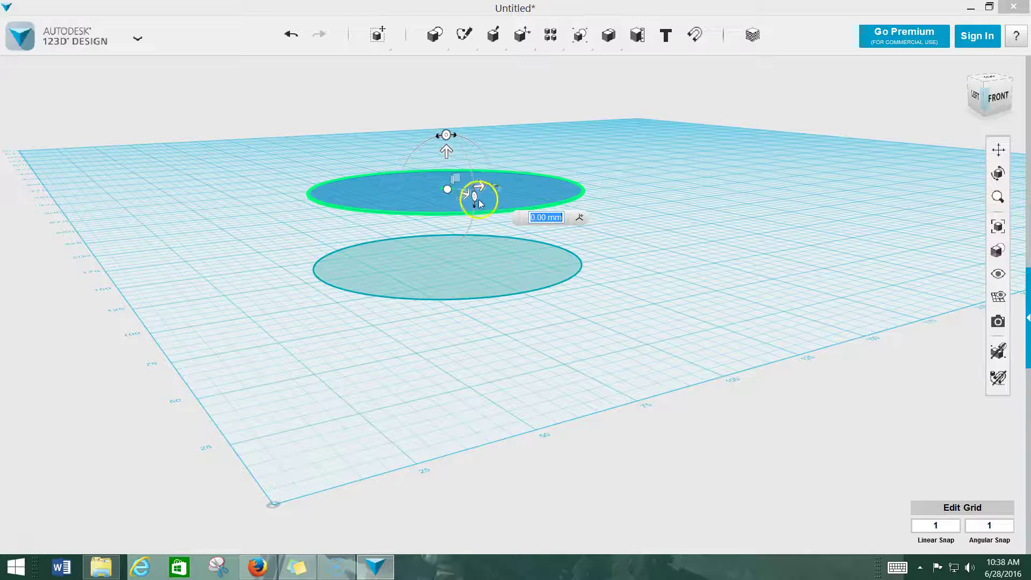
left_click_drag(497, 189, 504, 217)
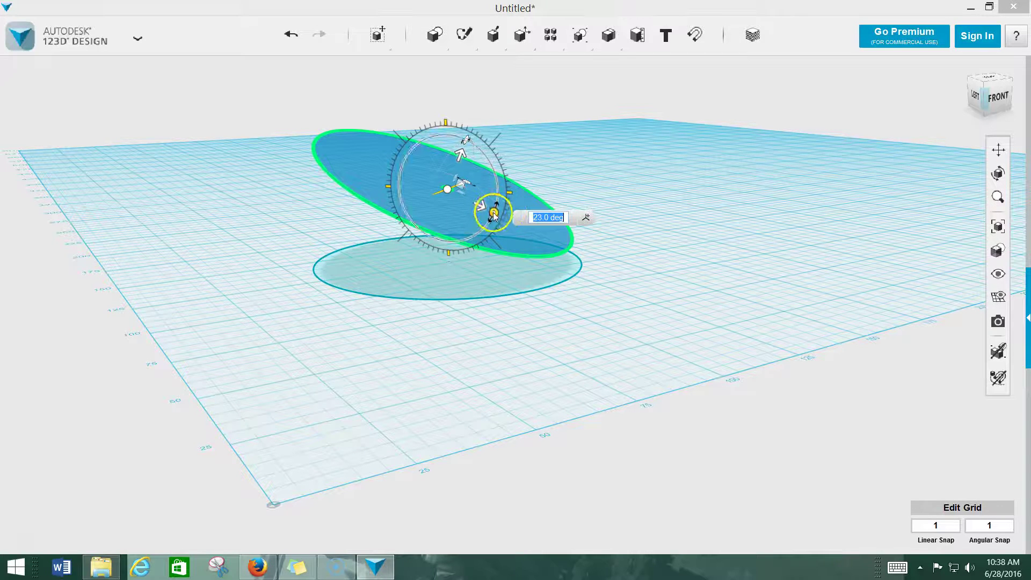
left_click_drag(494, 211, 495, 214)
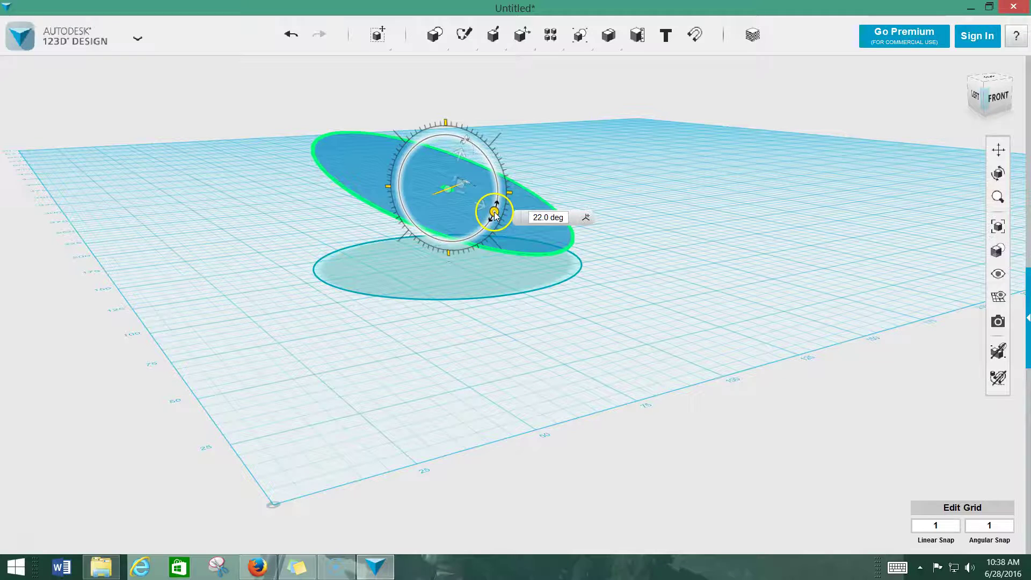
left_click(629, 178)
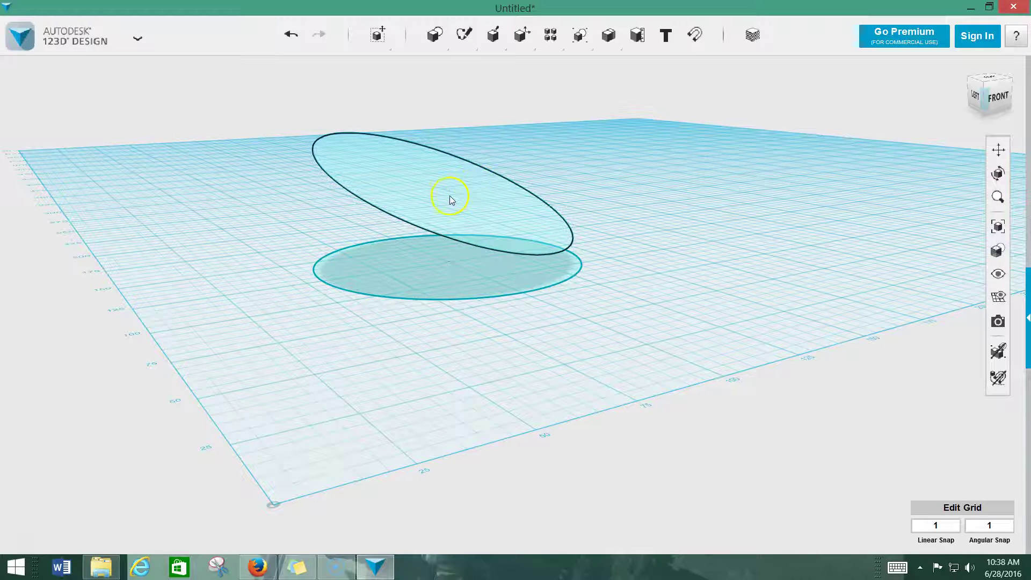
left_click(450, 199)
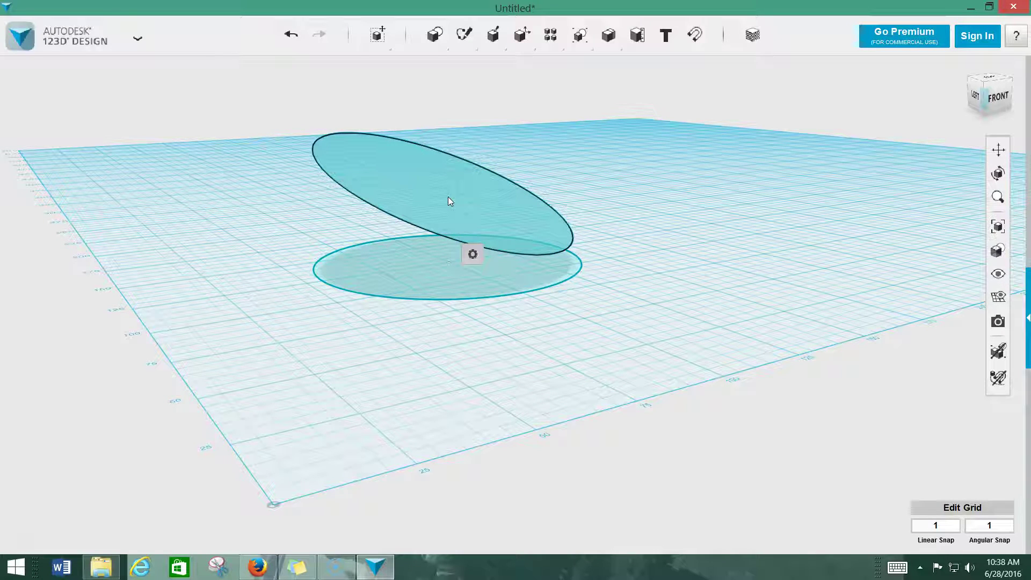
Step: Place a third circle about 25 mm higher, tilted more steeply than the second
left_click(449, 200)
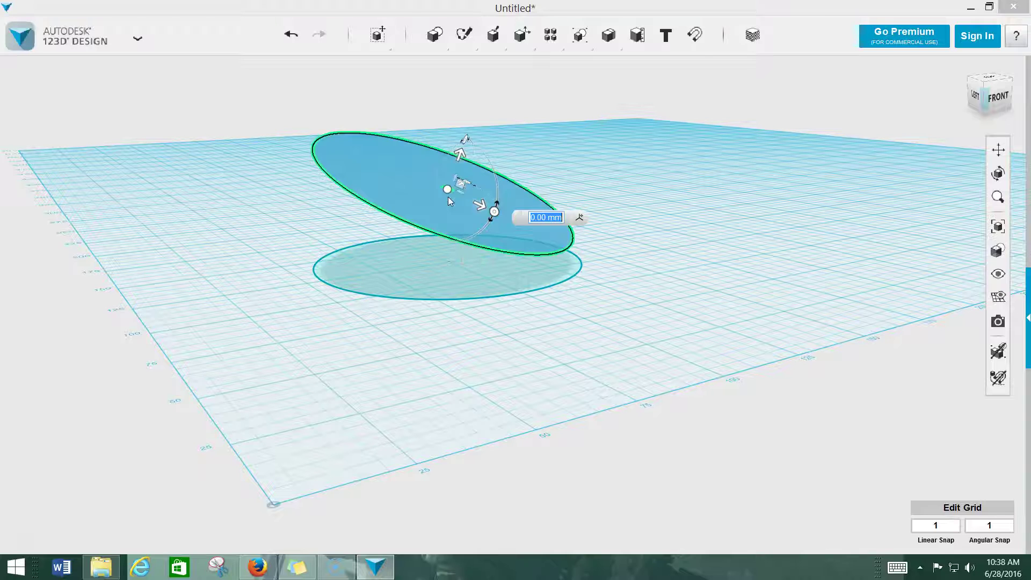
left_click_drag(461, 154, 525, 110)
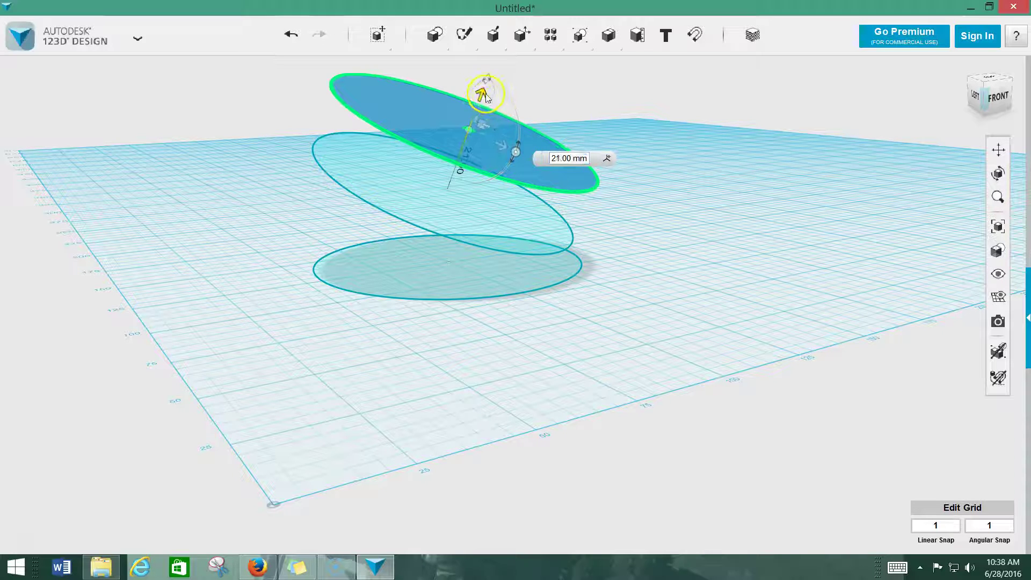
left_click_drag(486, 98, 495, 87)
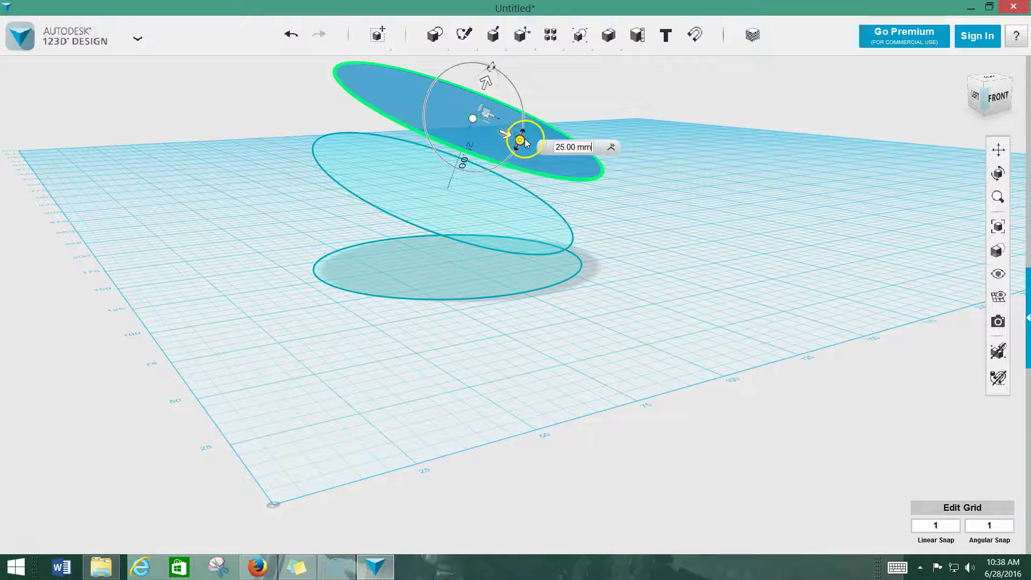
left_click_drag(520, 141, 513, 160)
left_click(652, 253)
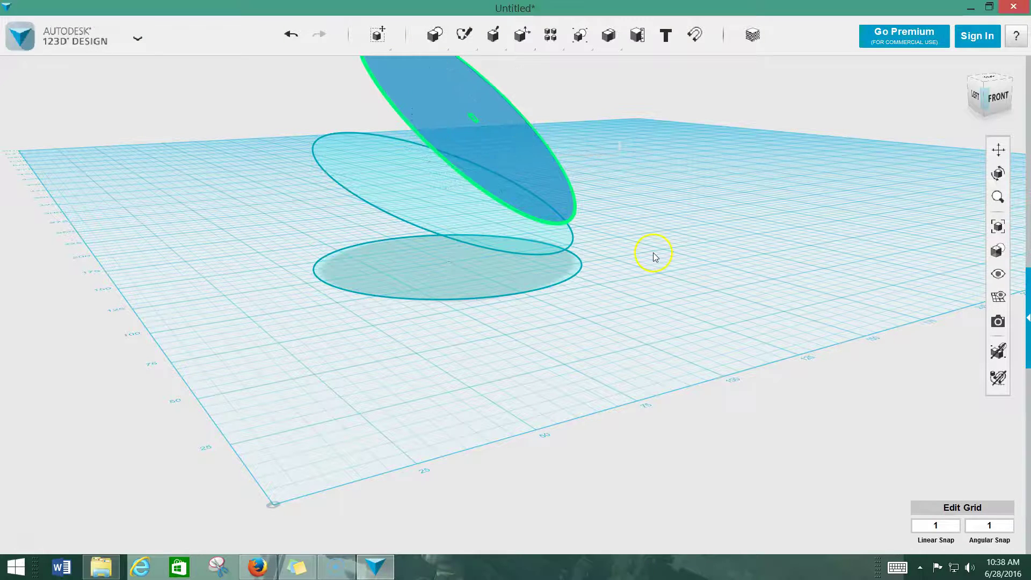
Step: Copy the third circle, raising it 25 mm and tilting it further as the fourth profile
left_click(468, 125)
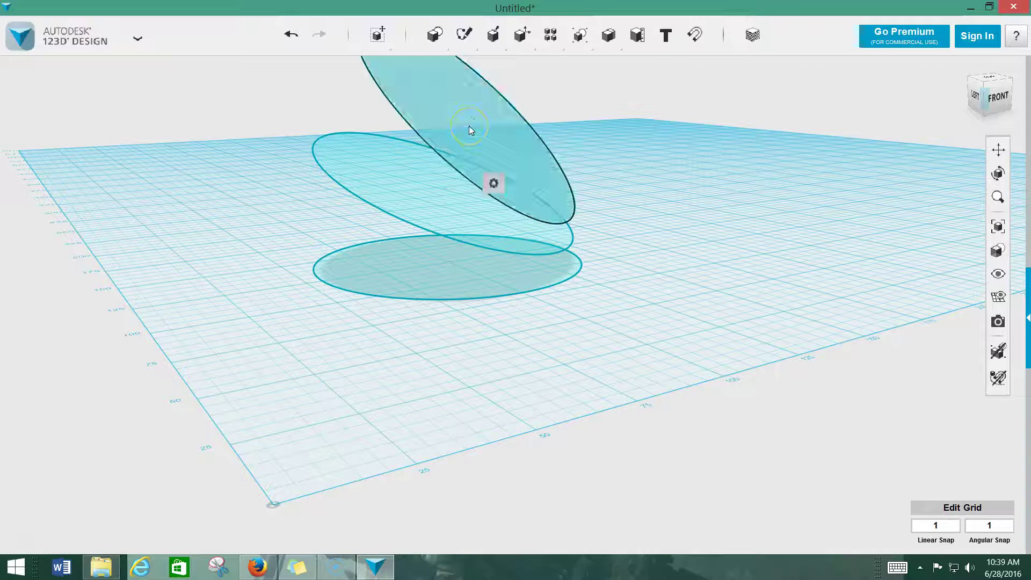
key("ctrl+t")
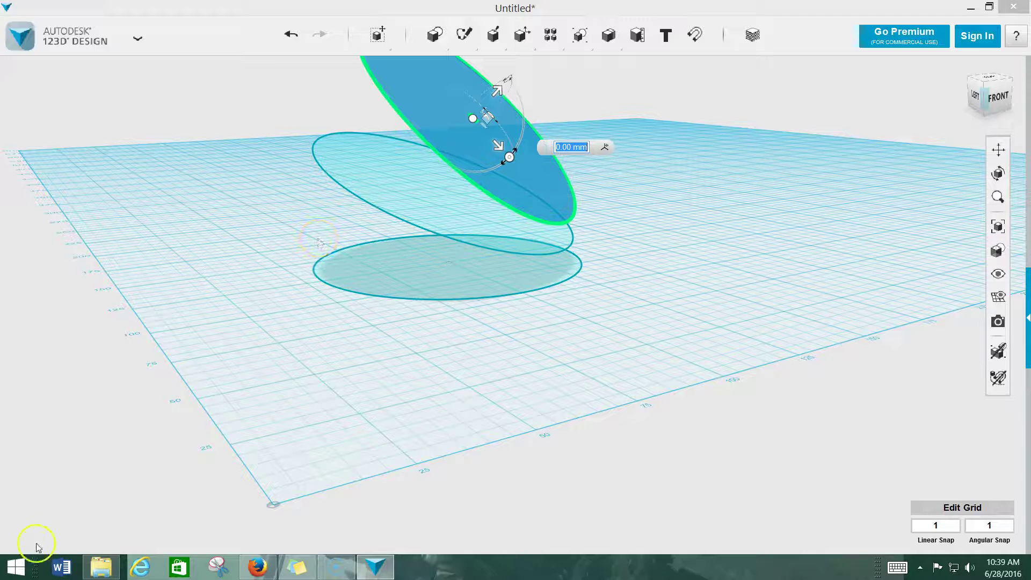
left_click_drag(501, 93, 548, 112)
left_click(674, 247)
scroll(628, 340, "down", 5)
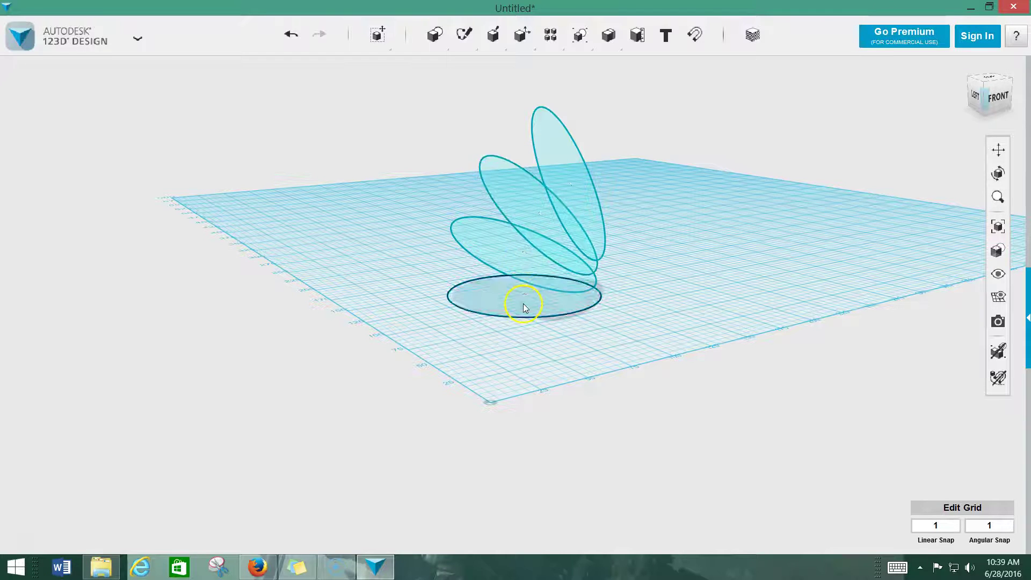
Step: Orbit to a side view and select the four circles from bottom to top
right_click_drag(493, 197, 377, 232)
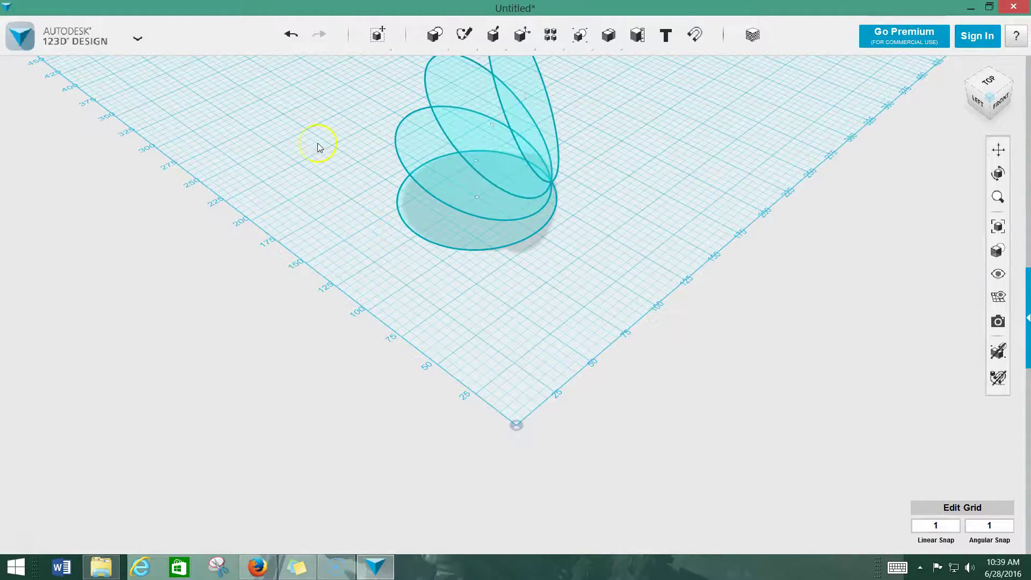
mouse_move(320, 145)
right_mouse_down()
mouse_move(333, 170)
mouse_move(346, 135)
mouse_move(336, 136)
right_mouse_up()
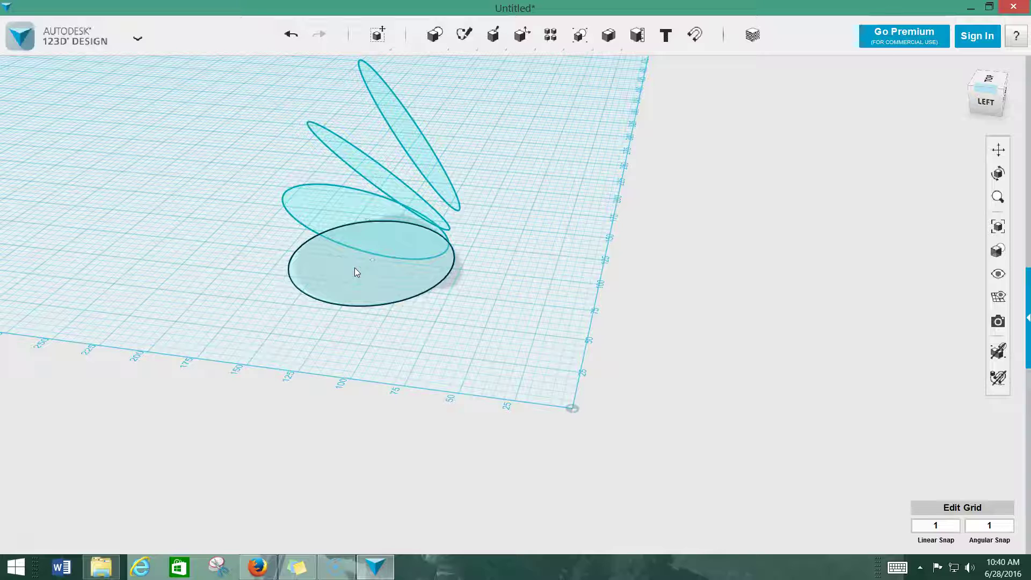
left_click(355, 268)
left_click(358, 239, "shift")
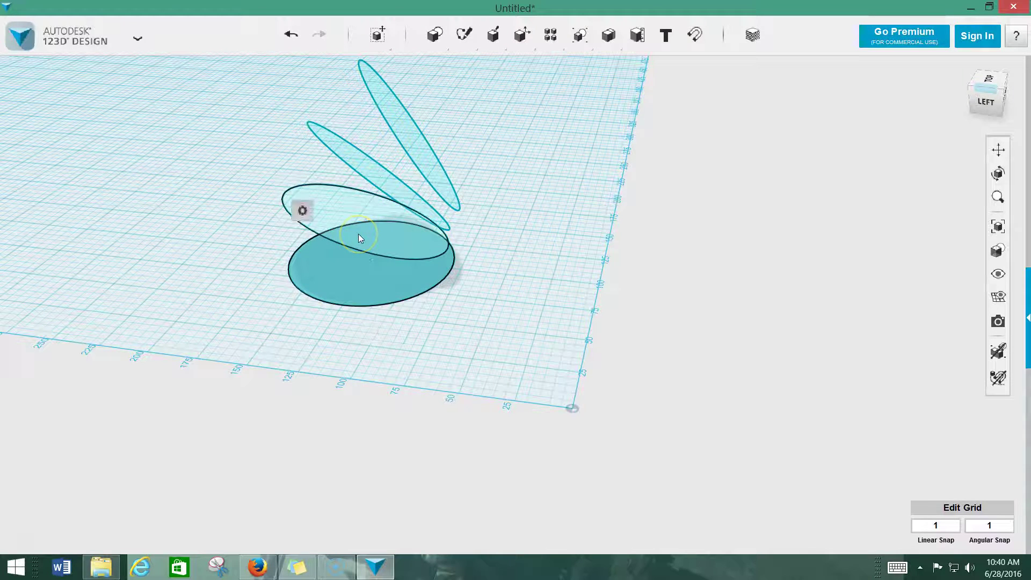
left_click(370, 174, "shift")
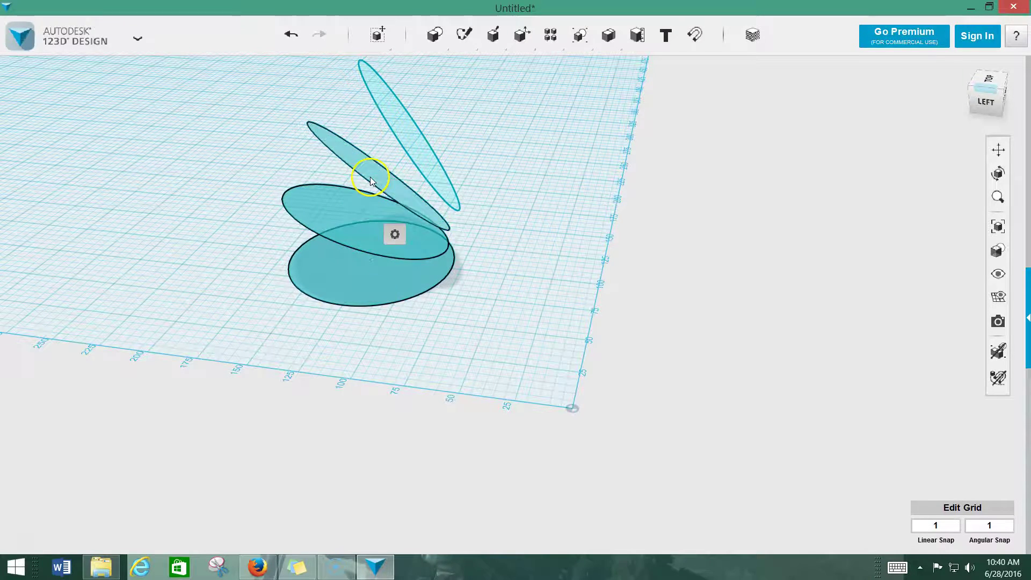
left_click(409, 152, "shift")
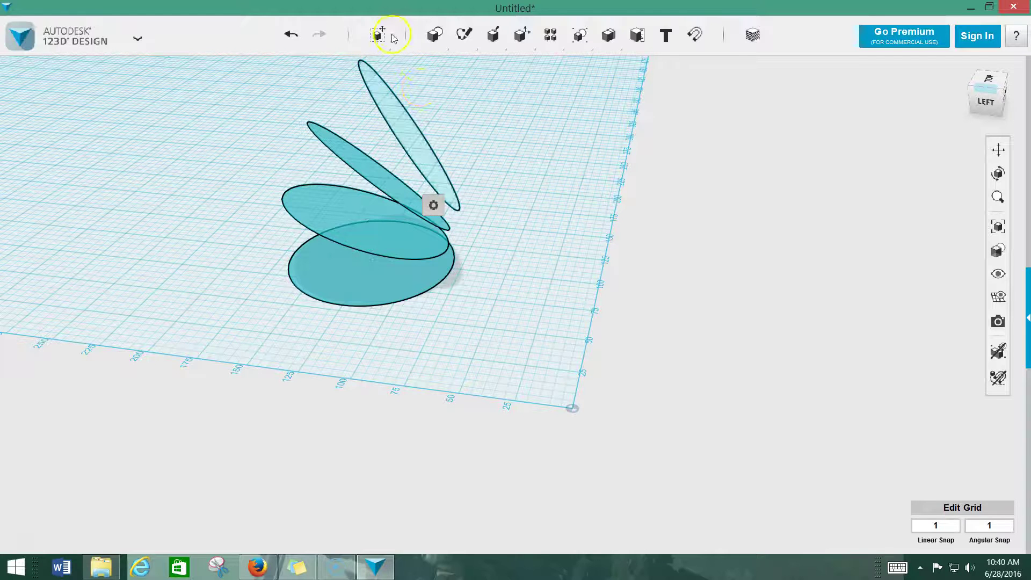
Step: Loft a solid through the four selected circles and orbit to inspect the elbow
mouse_move(486, 36)
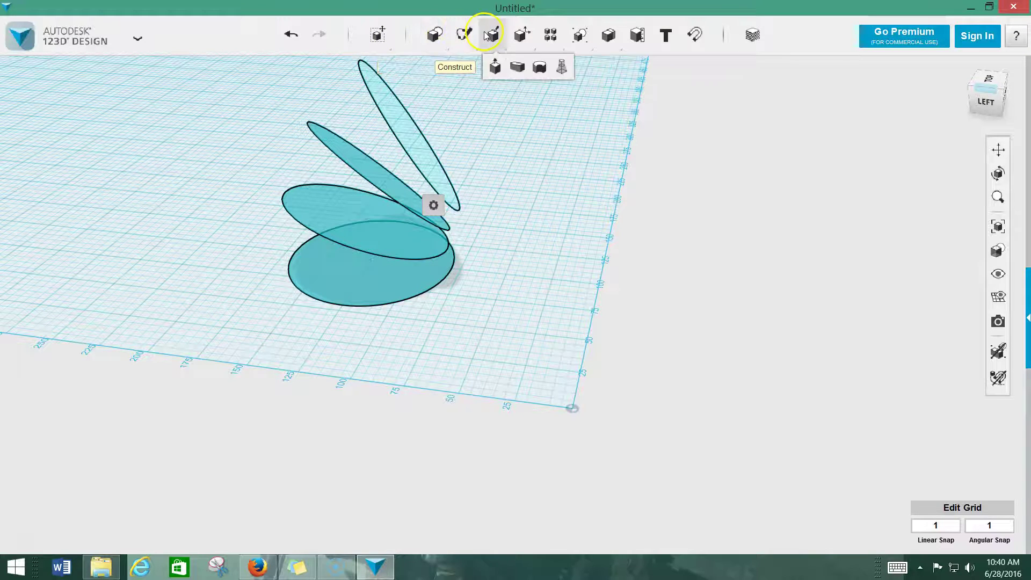
left_click(561, 67)
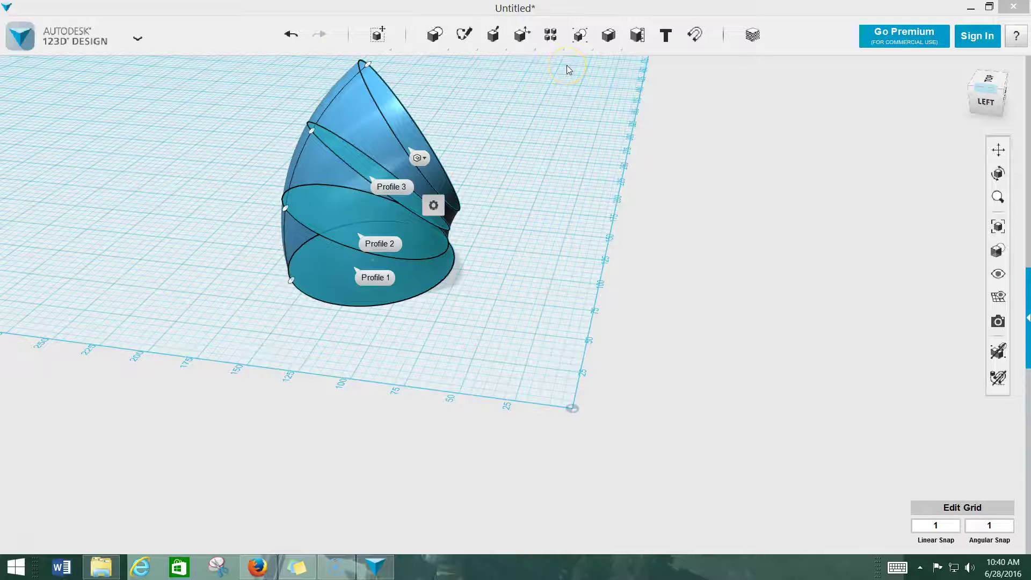
right_click_drag(615, 180, 609, 156)
right_click_drag(514, 258, 489, 278)
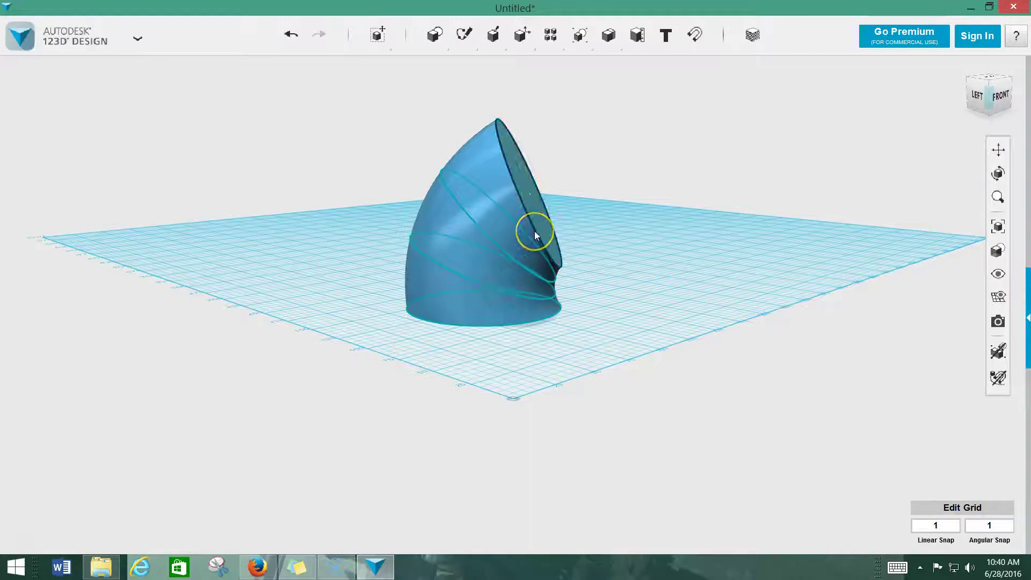
left_click(529, 194)
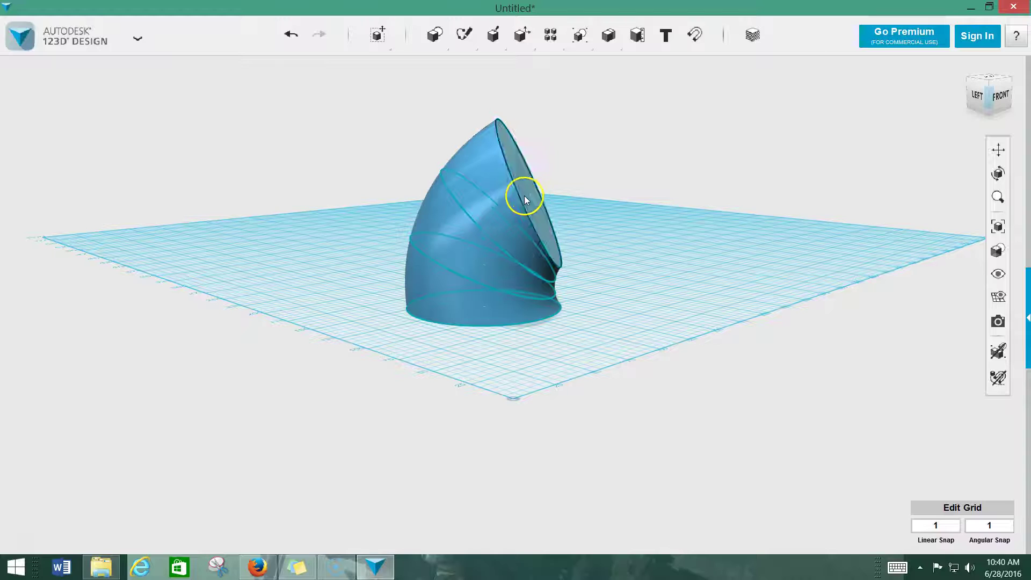
left_click(521, 167)
left_click(509, 169)
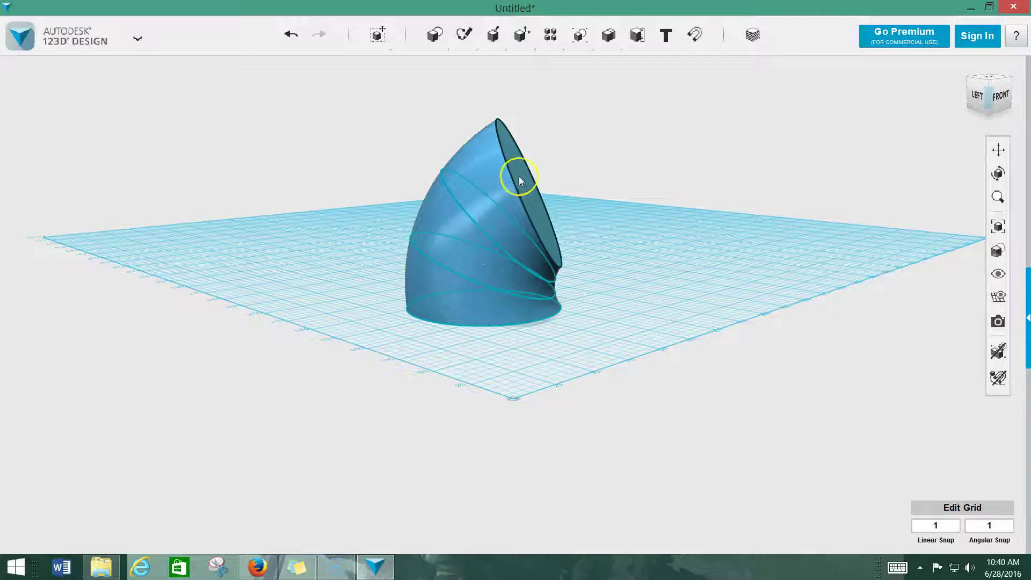
left_click(525, 186)
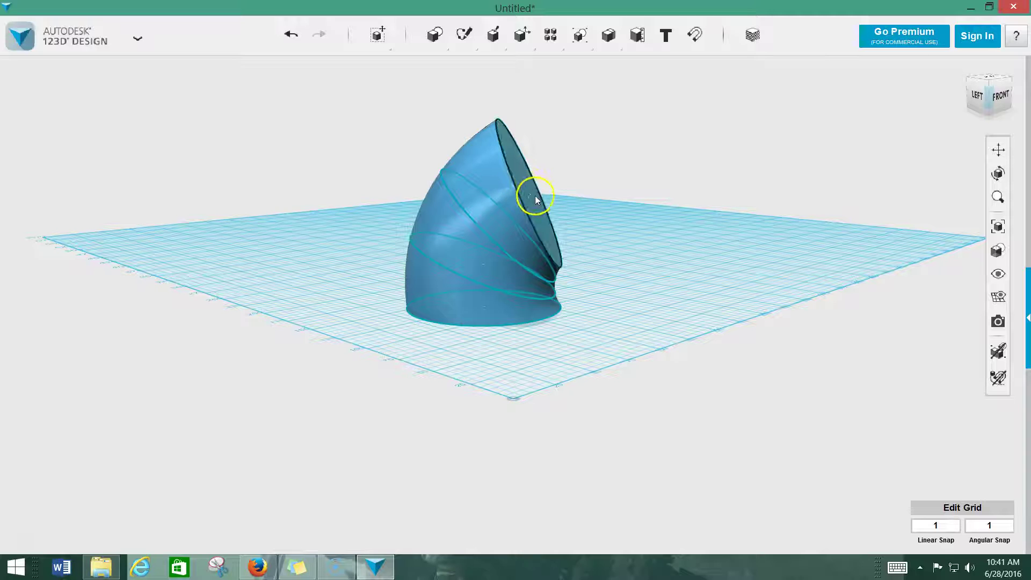
left_click(476, 312)
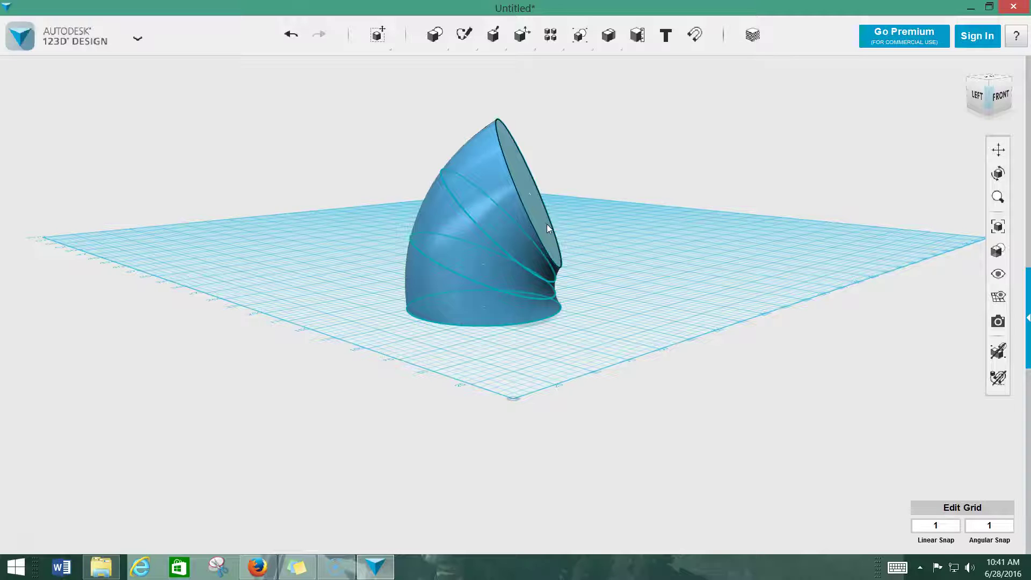
right_click_drag(629, 226, 672, 231)
Step: Place a 10-sided polygon of radius 25 on the grid beside the elbow
middle_click_drag(673, 231, 504, 194)
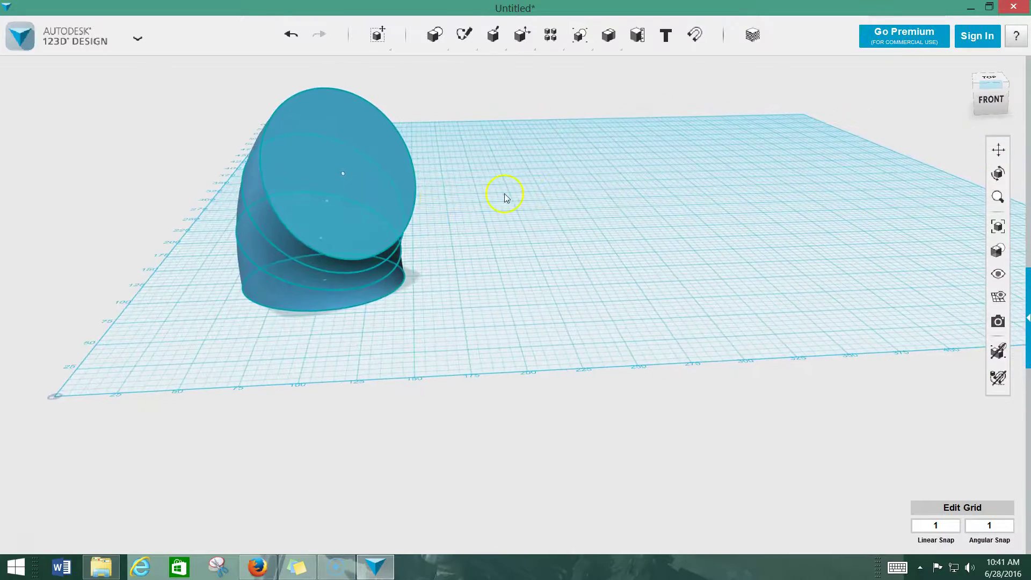
right_click_drag(504, 193, 575, 188)
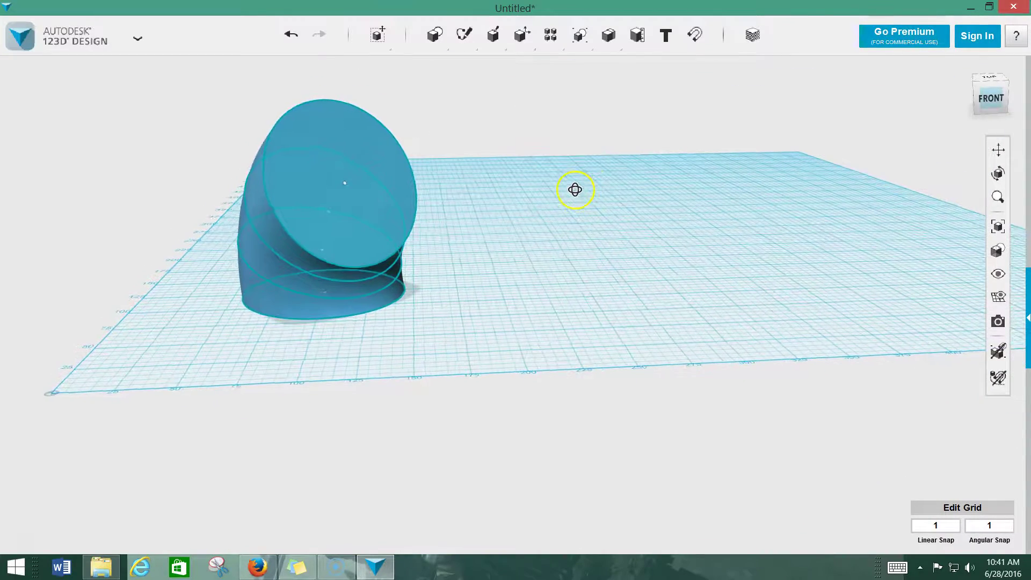
mouse_move(433, 46)
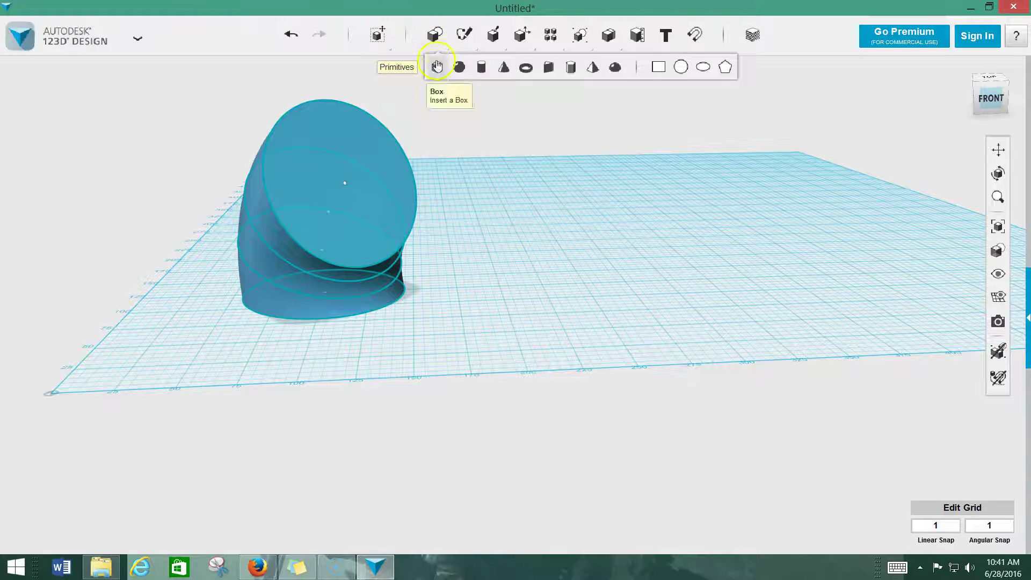
left_click(726, 66)
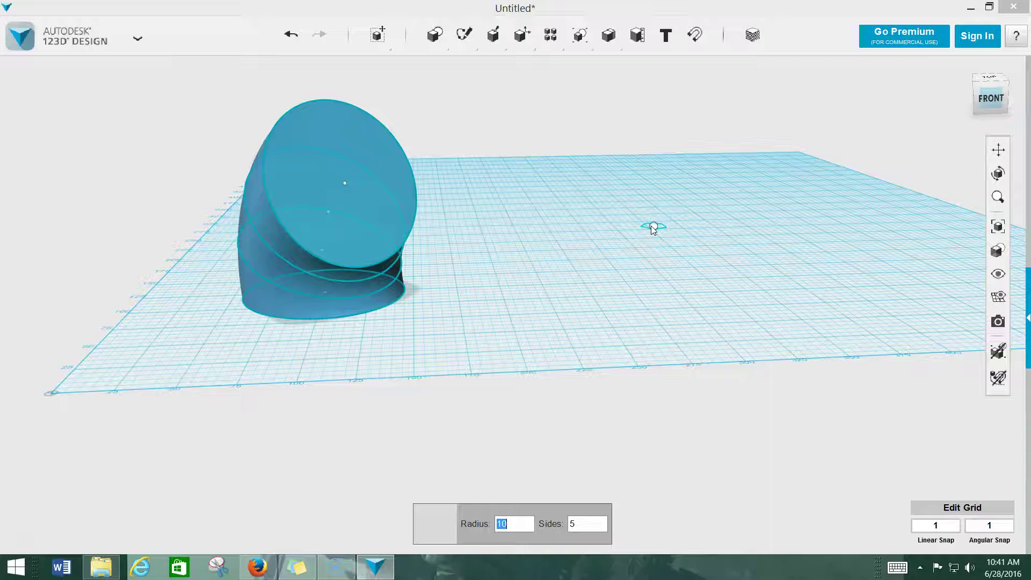
type("25")
type("10")
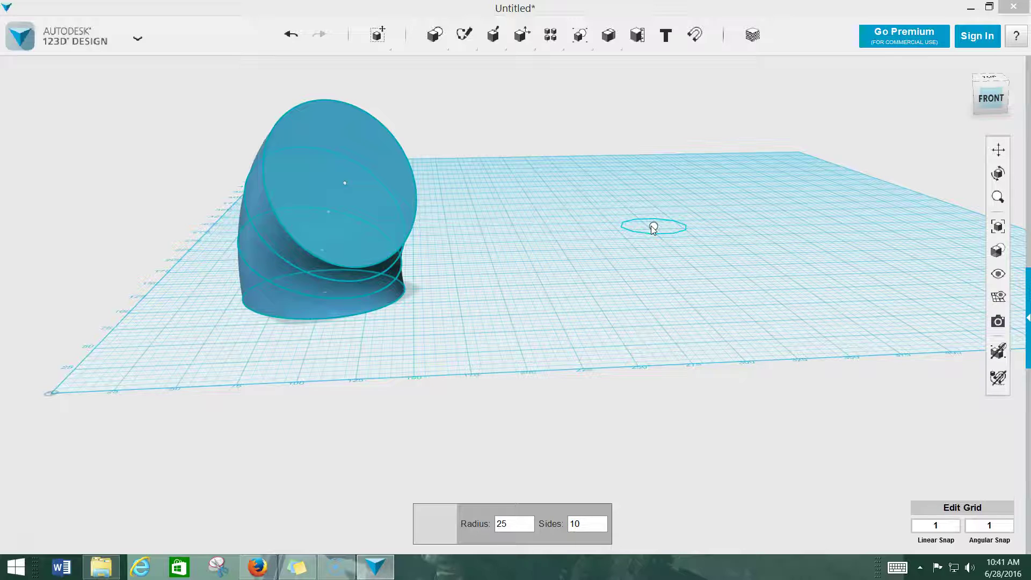
left_click(653, 229)
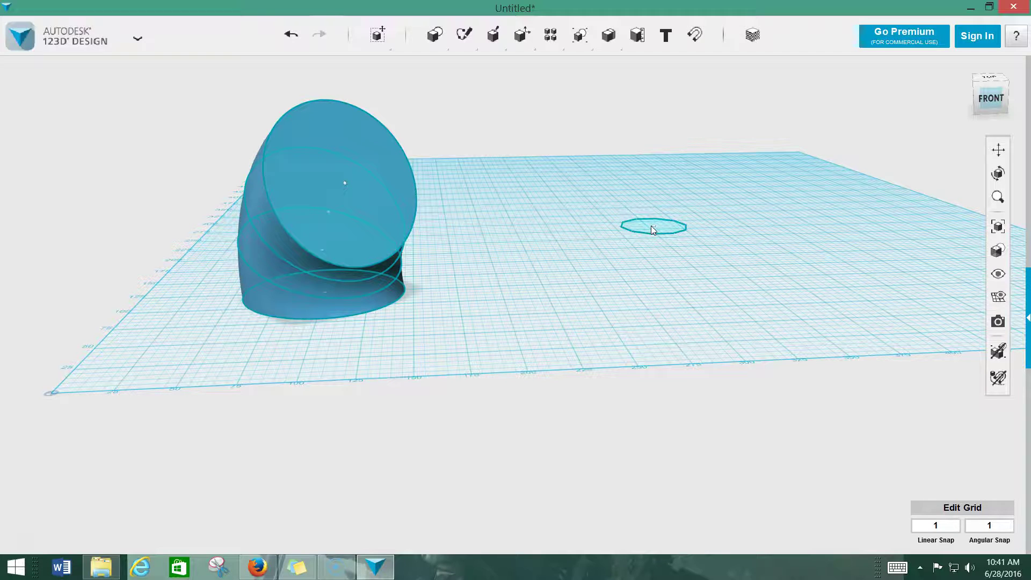
Step: Select the polygon sketch and search the toolbar menus for the Extrude tool
left_click(654, 231)
left_click(653, 227)
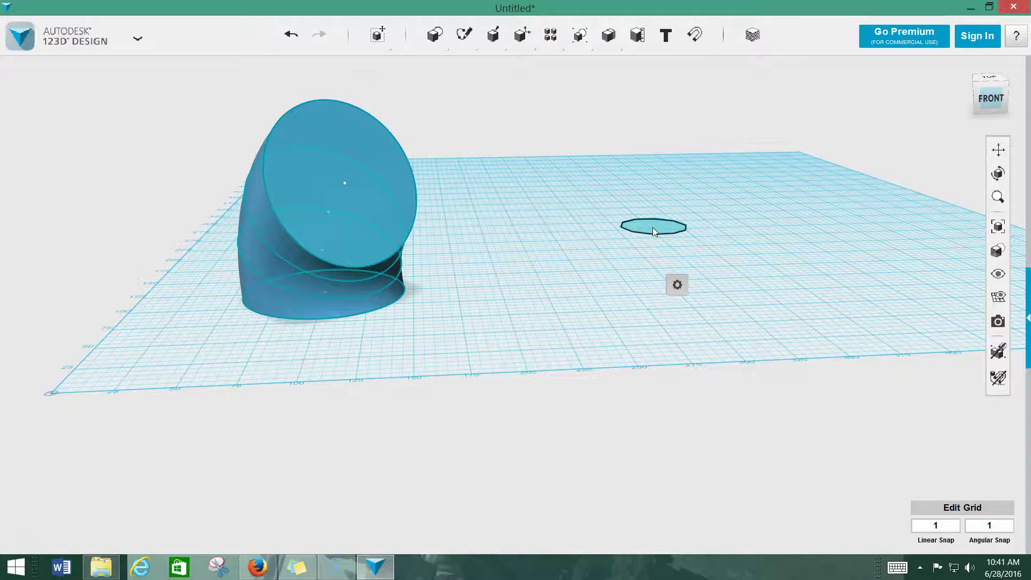
left_click(677, 286)
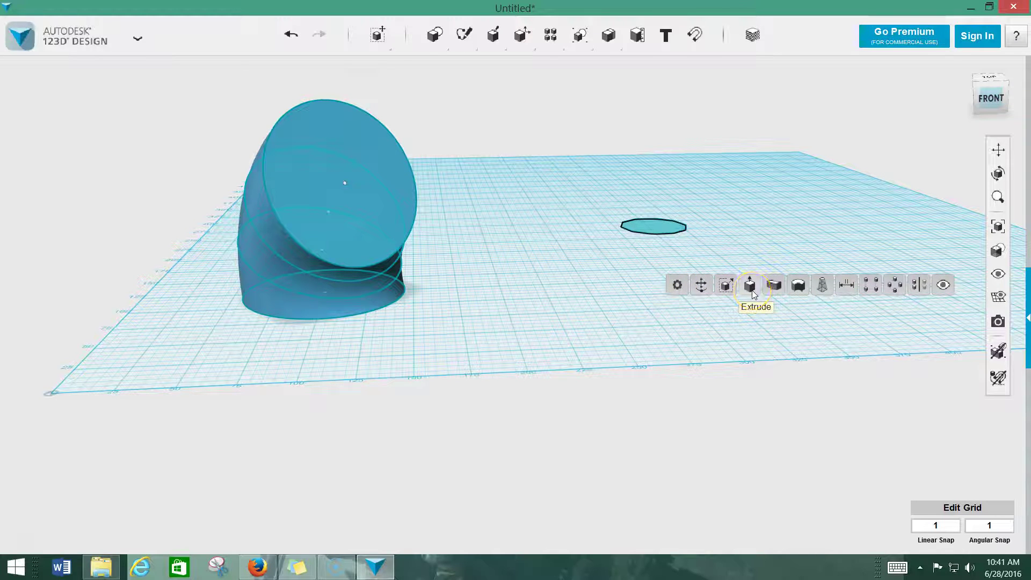
mouse_move(517, 32)
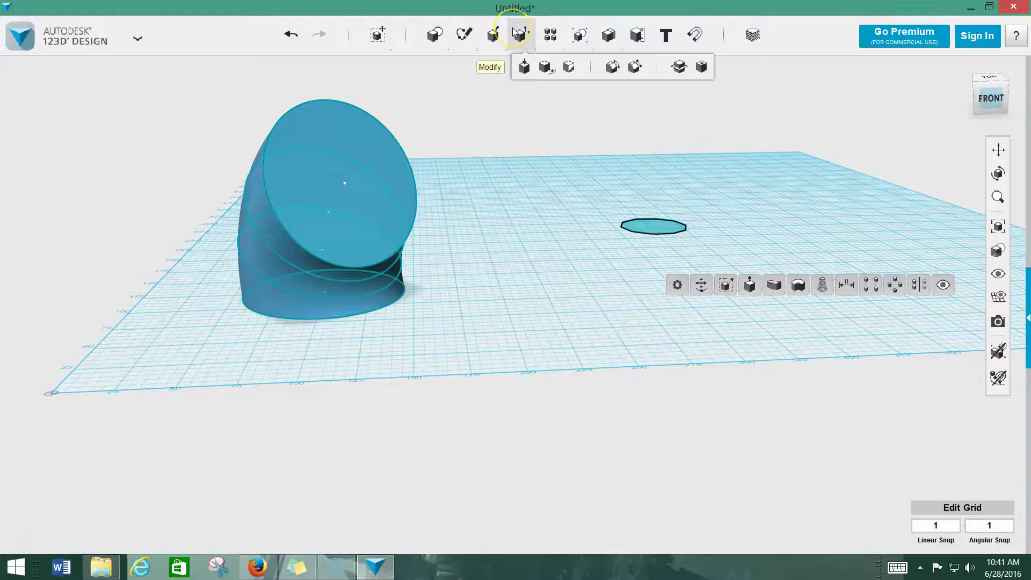
left_click(524, 67)
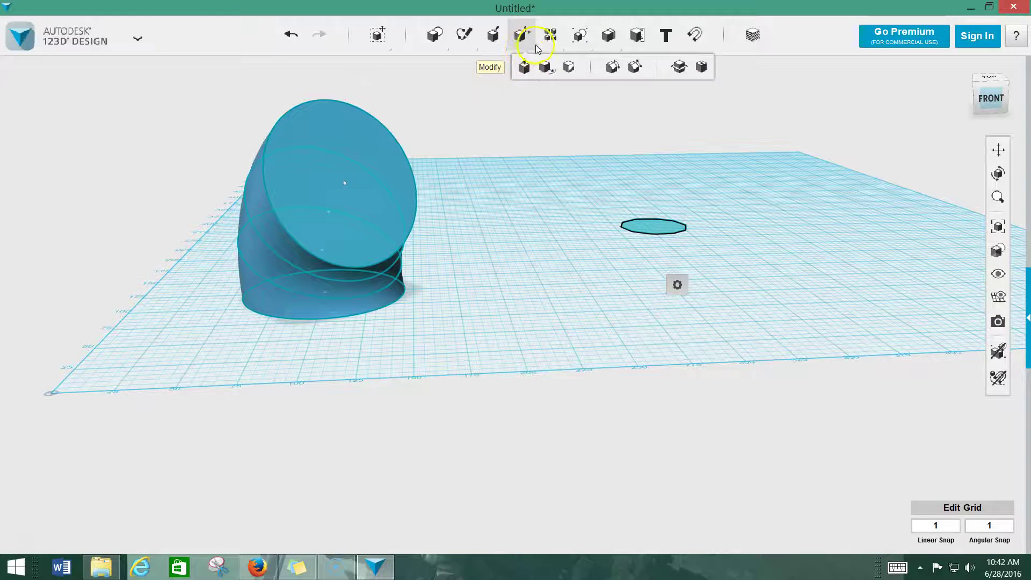
left_click(555, 40)
mouse_move(489, 41)
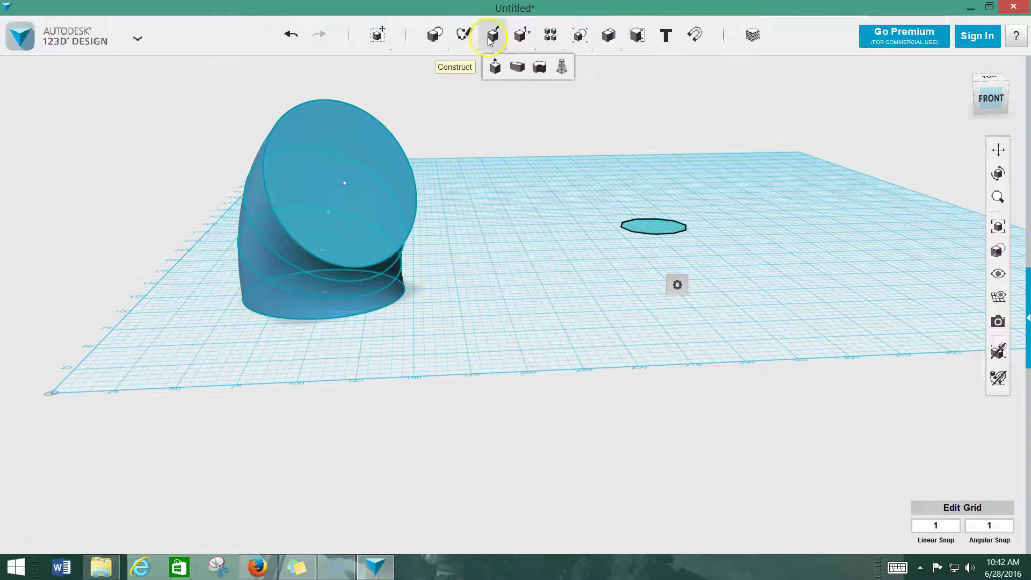
left_click(491, 68)
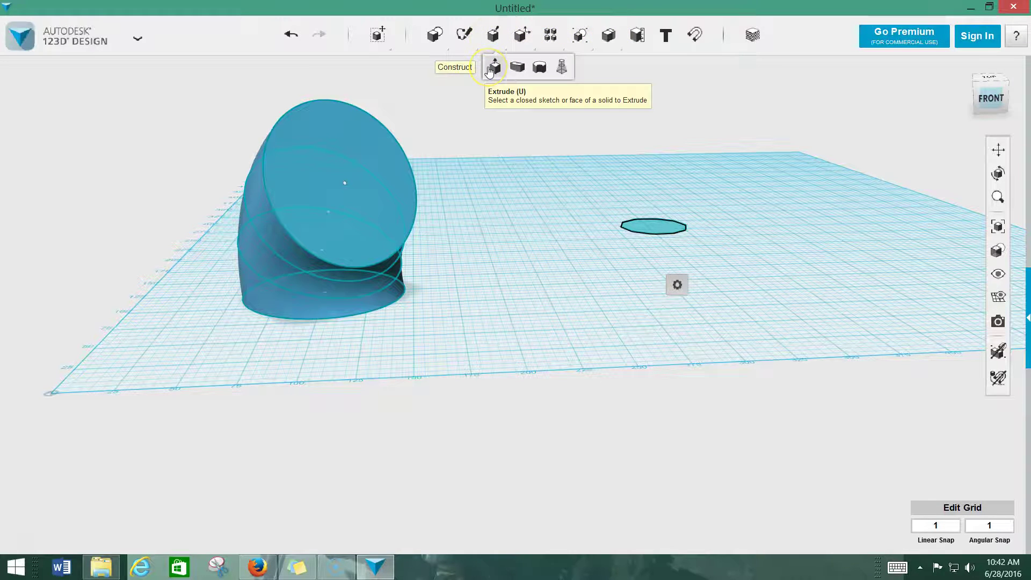
mouse_move(677, 285)
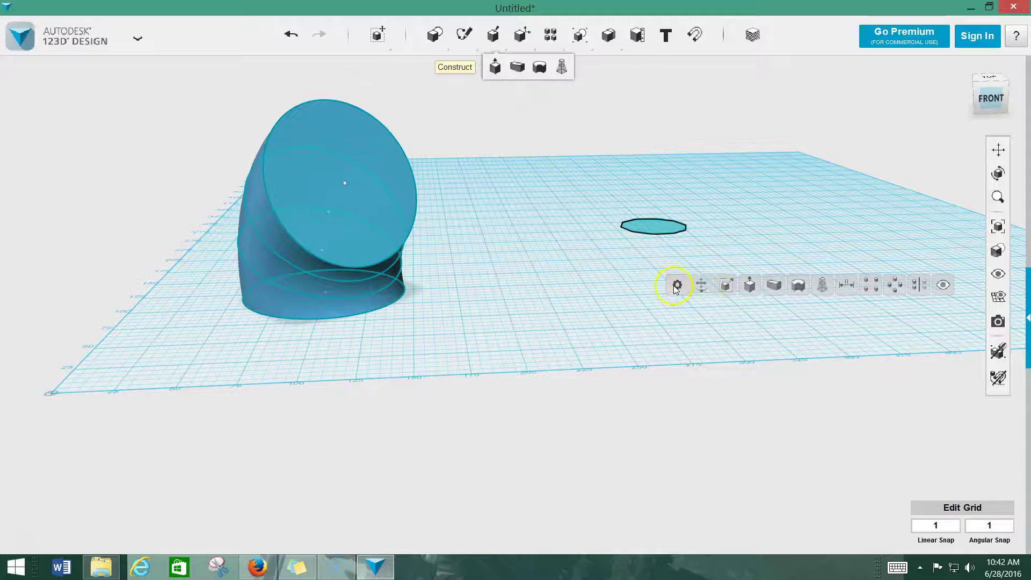
Step: Extrude the polygon 87 mm upward into a ten-sided prism
left_click(755, 287)
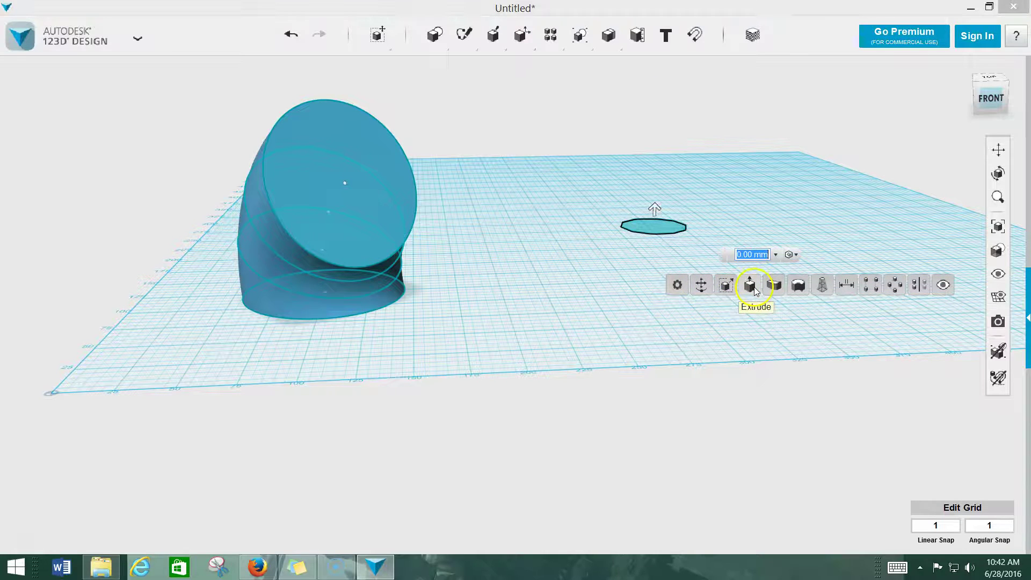
left_click(655, 210)
left_click_drag(656, 207, 664, 91)
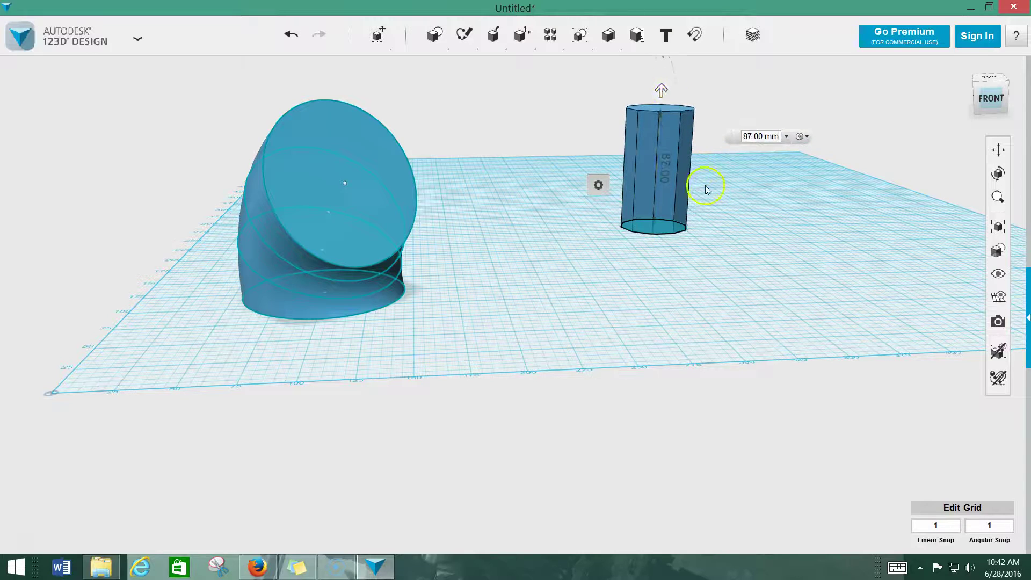
left_click(741, 214)
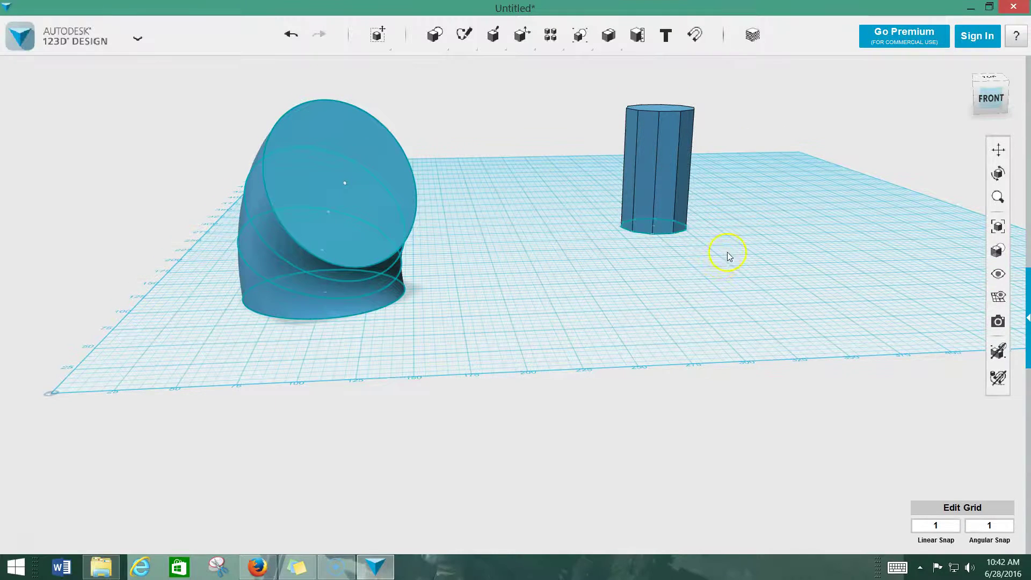
mouse_move(729, 256)
right_mouse_down()
mouse_move(686, 279)
mouse_move(652, 234)
mouse_move(691, 212)
mouse_move(711, 252)
mouse_move(727, 255)
mouse_move(718, 239)
mouse_move(724, 247)
right_mouse_up()
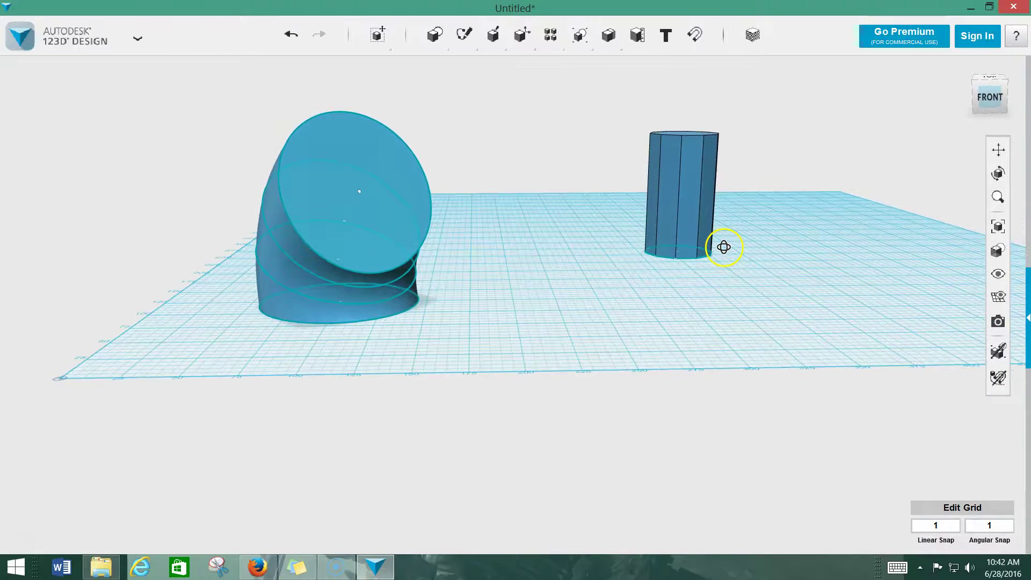
left_click(649, 226)
mouse_move(556, 188)
right_mouse_down()
mouse_move(546, 212)
mouse_move(553, 200)
mouse_move(571, 215)
mouse_move(555, 221)
mouse_move(550, 187)
right_mouse_up()
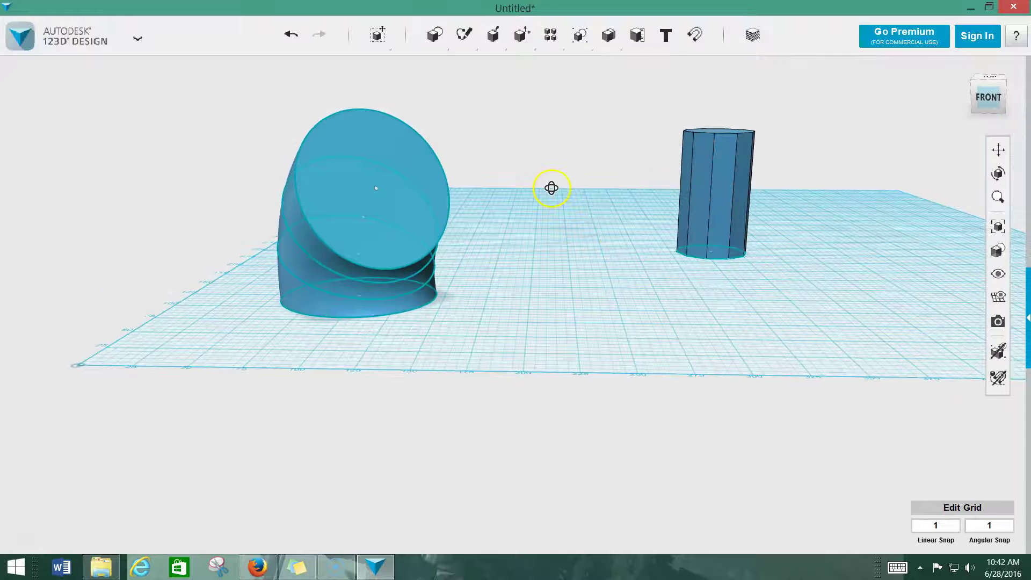
mouse_move(458, 32)
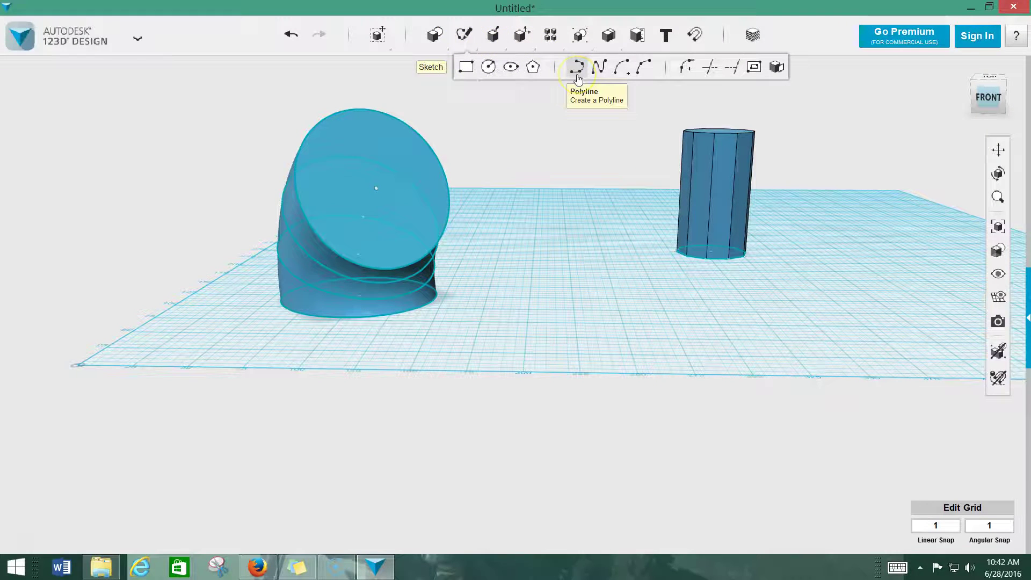
Step: Start a Spline sketch on the grid
left_click(598, 68)
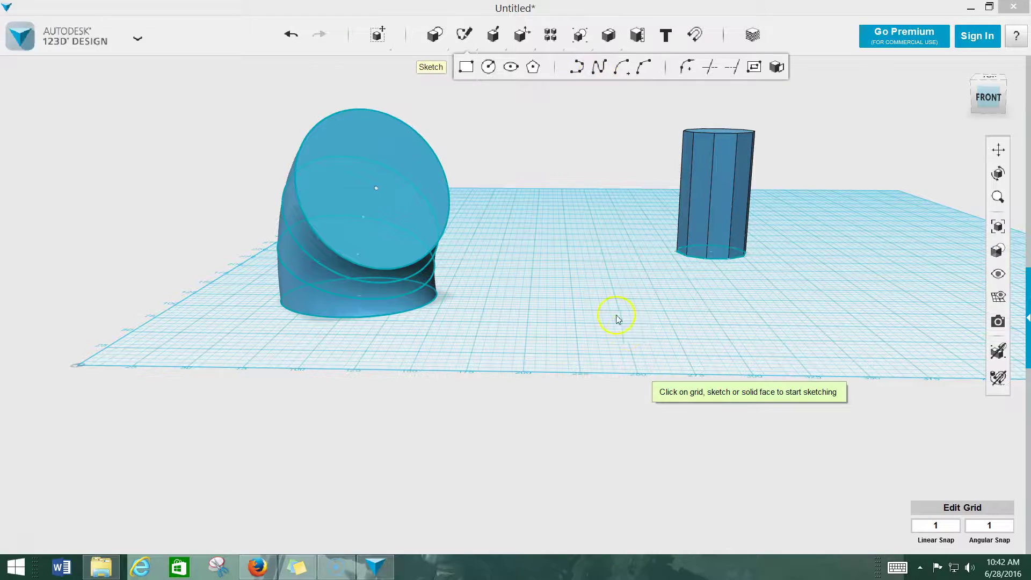
left_click(628, 219)
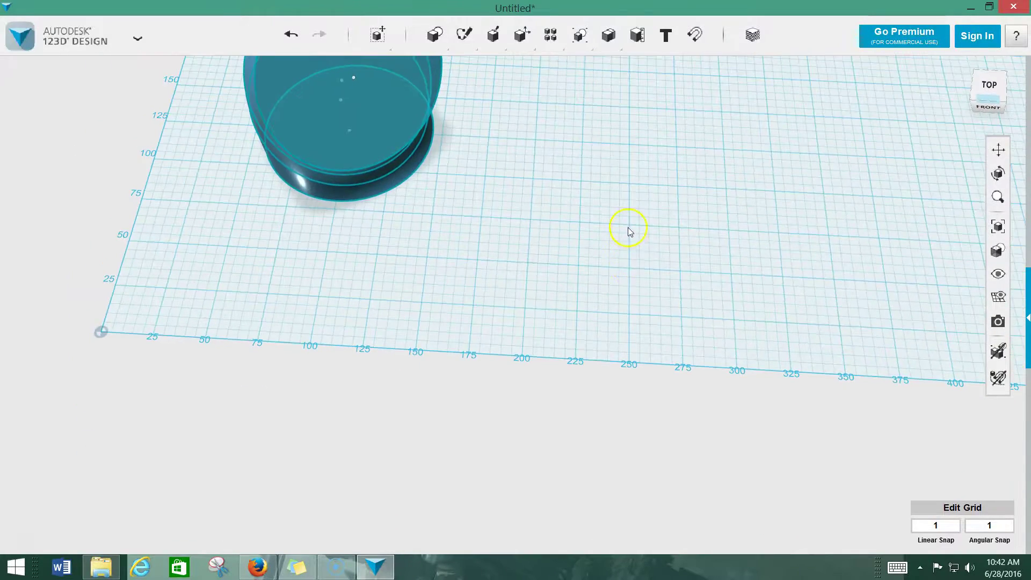
mouse_move(523, 44)
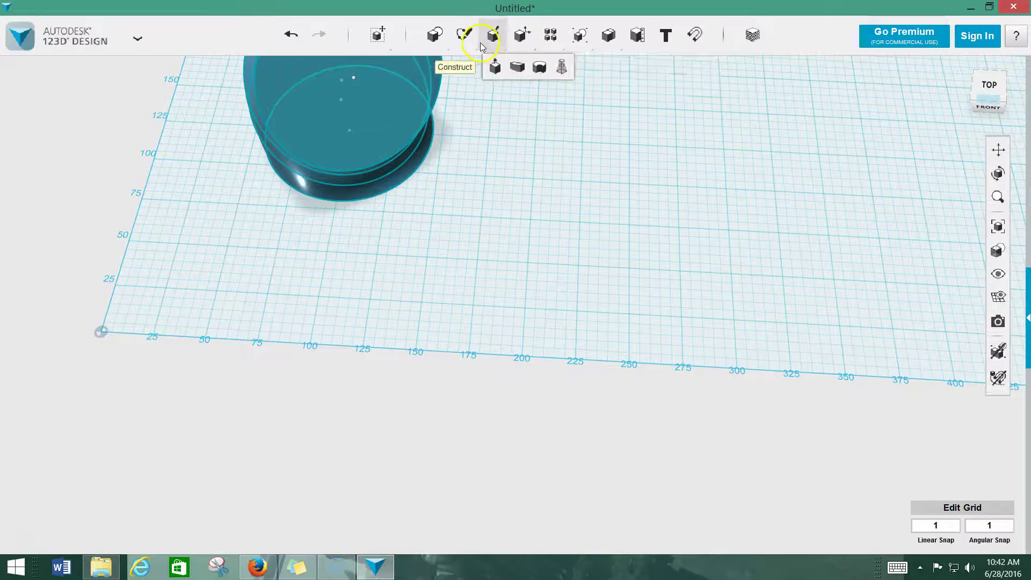
mouse_move(463, 35)
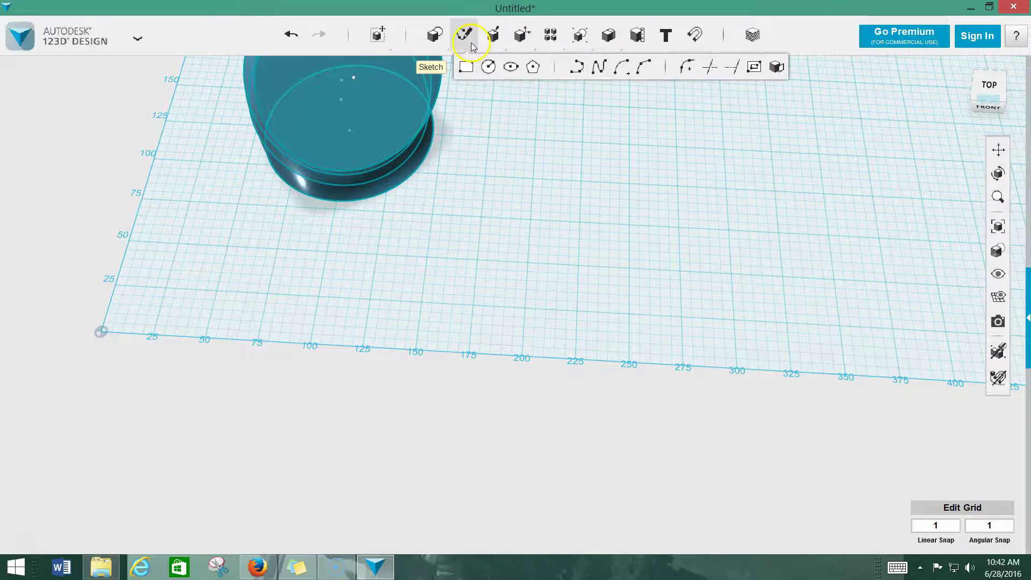
left_click(607, 77)
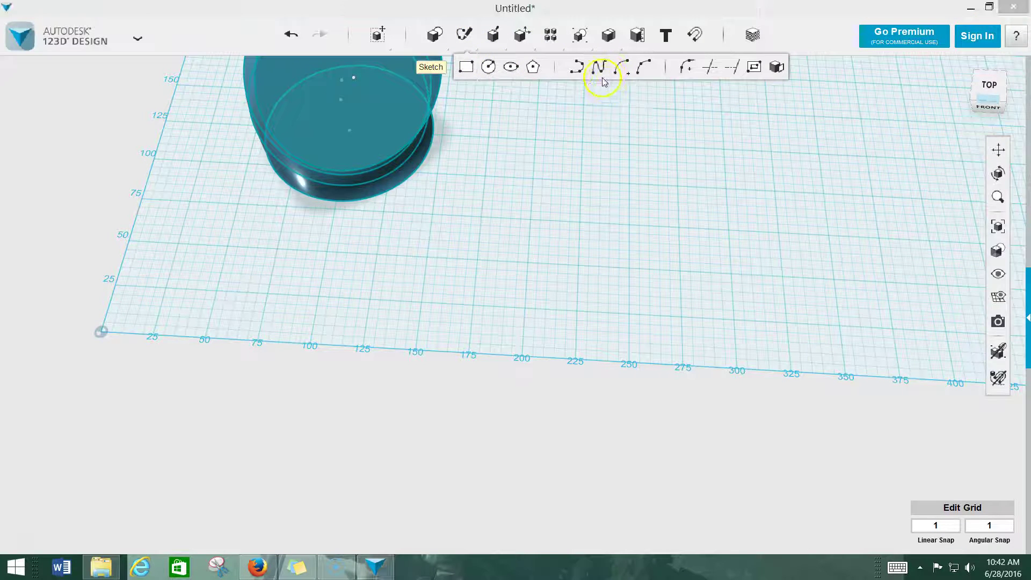
left_click(608, 213)
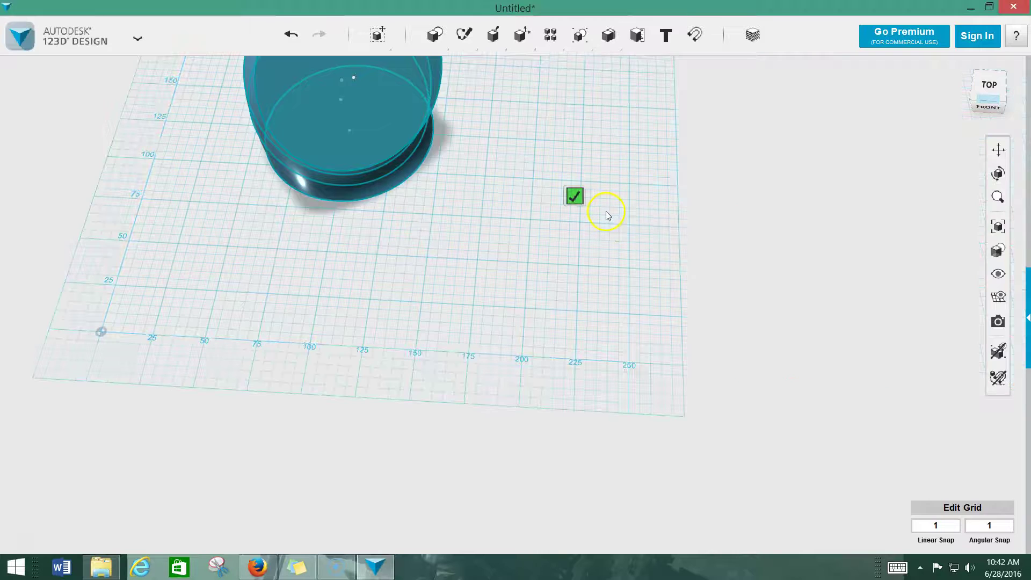
Step: Trace a six-point airfoil outline, close it at the start point and finish the sketch
left_click(528, 262)
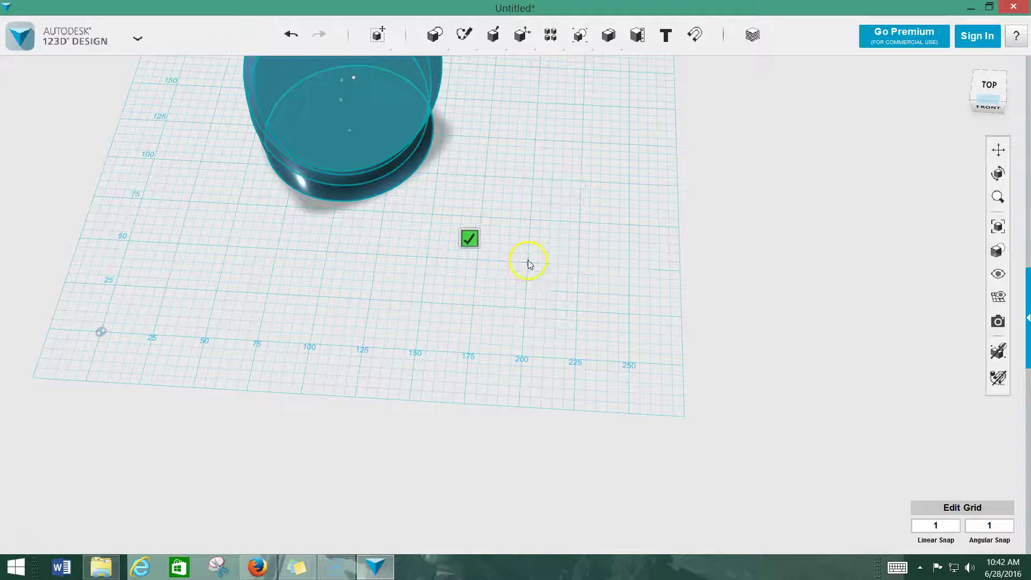
left_click(559, 238)
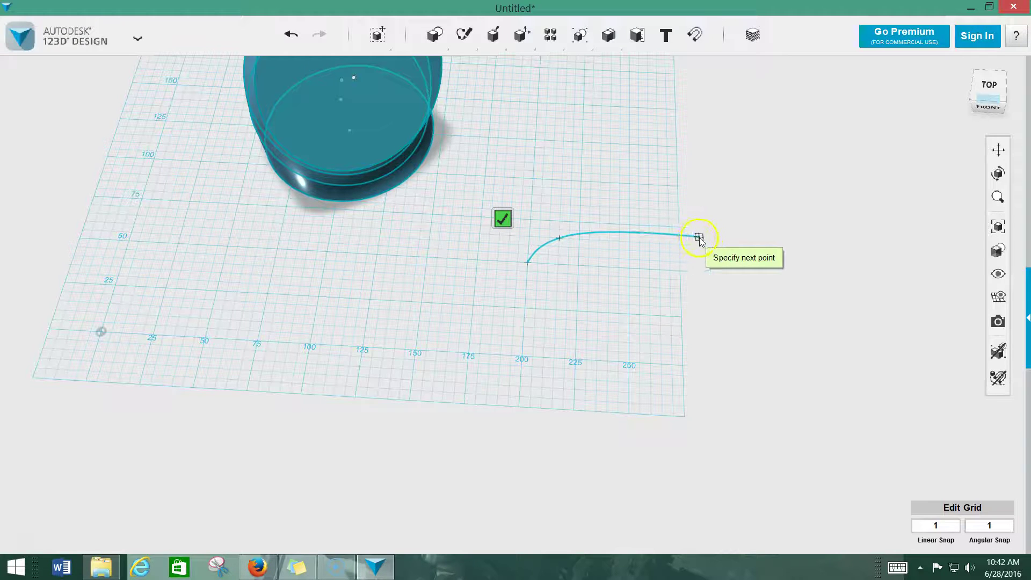
left_click(720, 239)
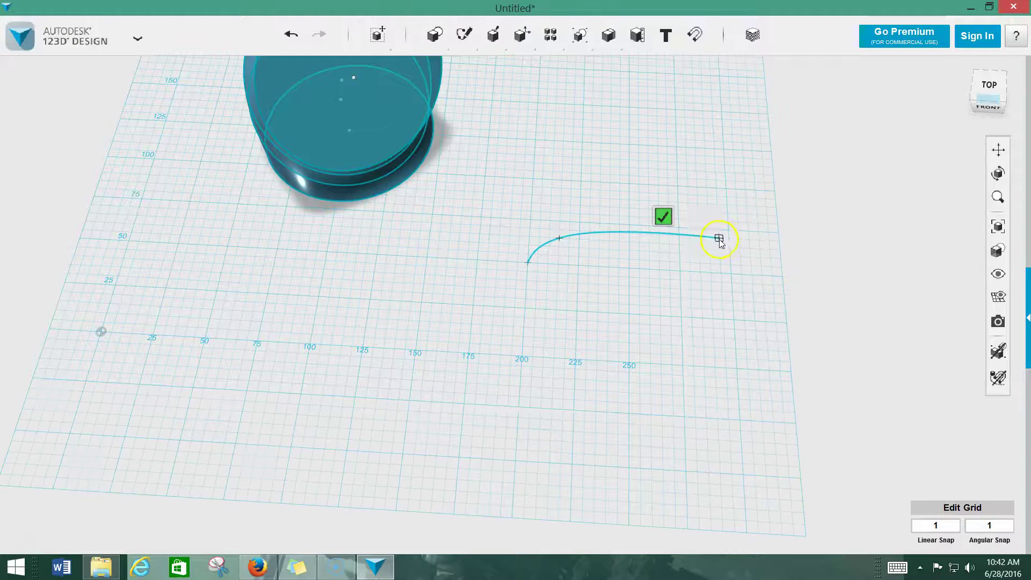
left_click(756, 246)
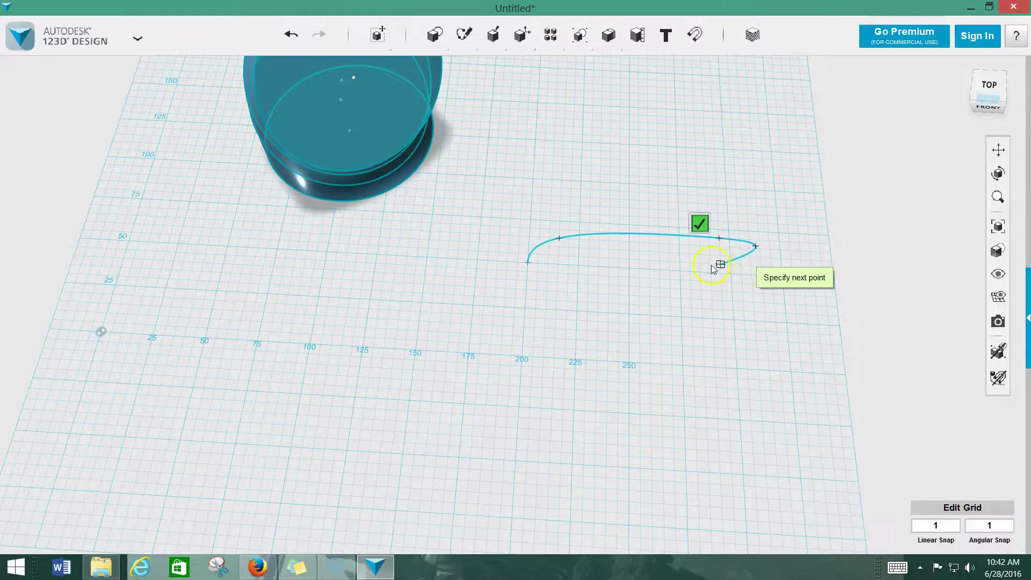
left_click(660, 253)
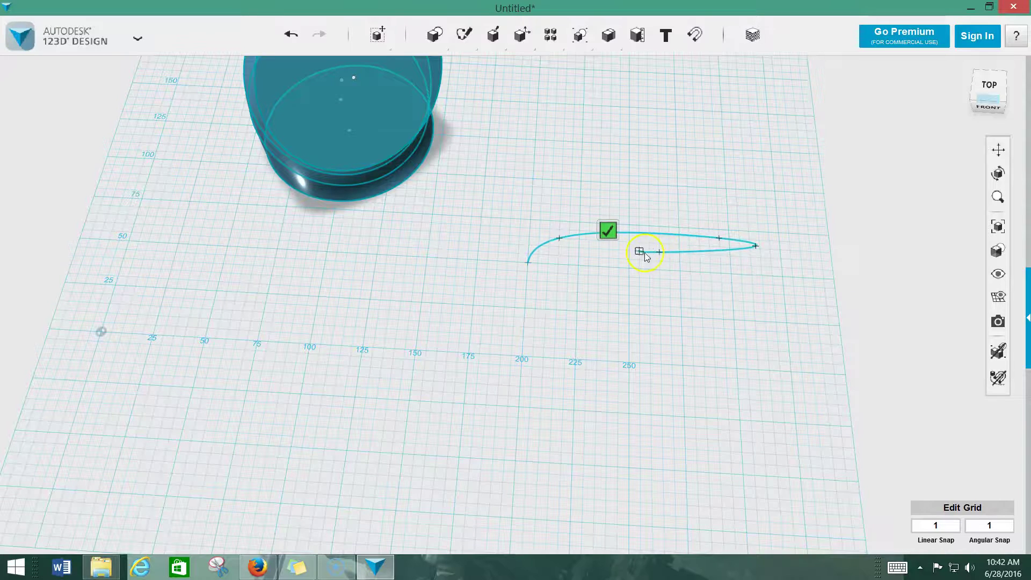
left_click(569, 257)
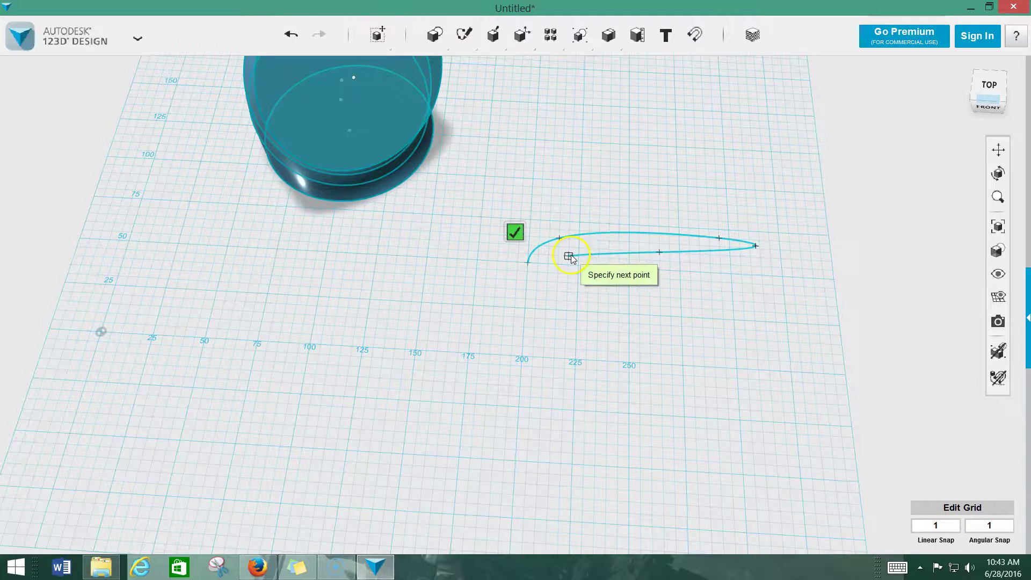
left_click(528, 263)
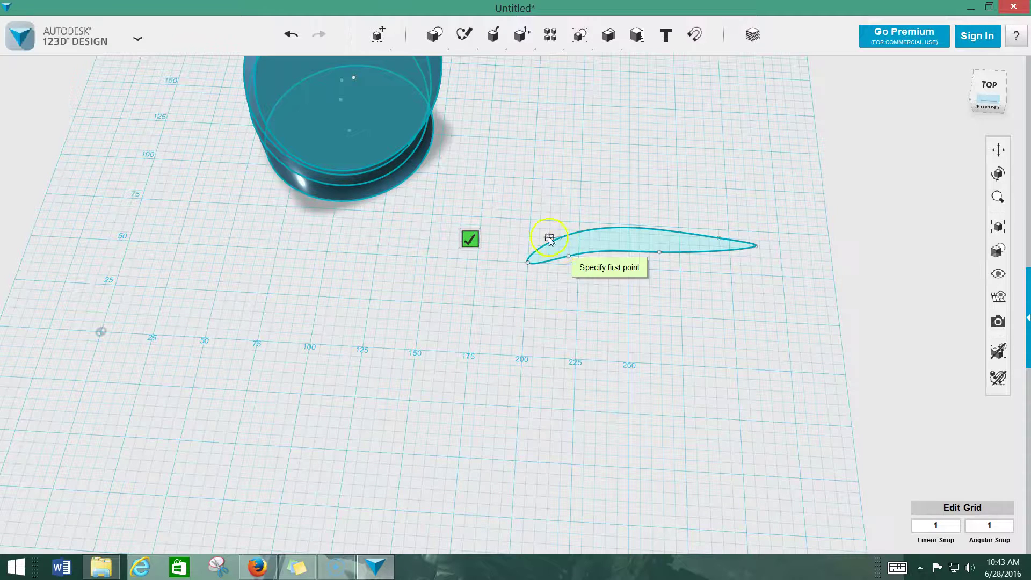
left_click(471, 239)
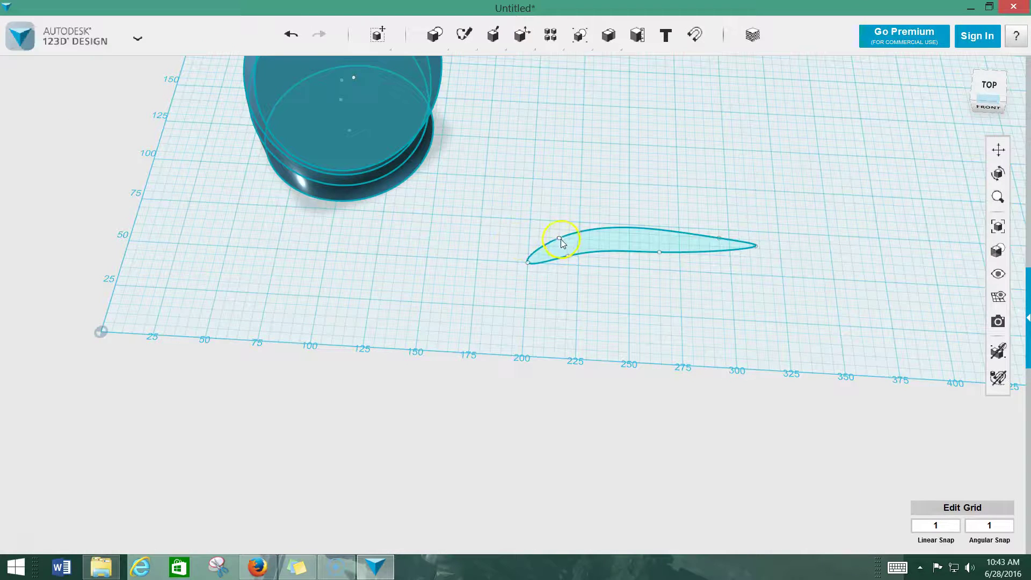
Step: Reshape the profile's leading edge and move a copy of it 115 mm up
left_click_drag(564, 236, 571, 244)
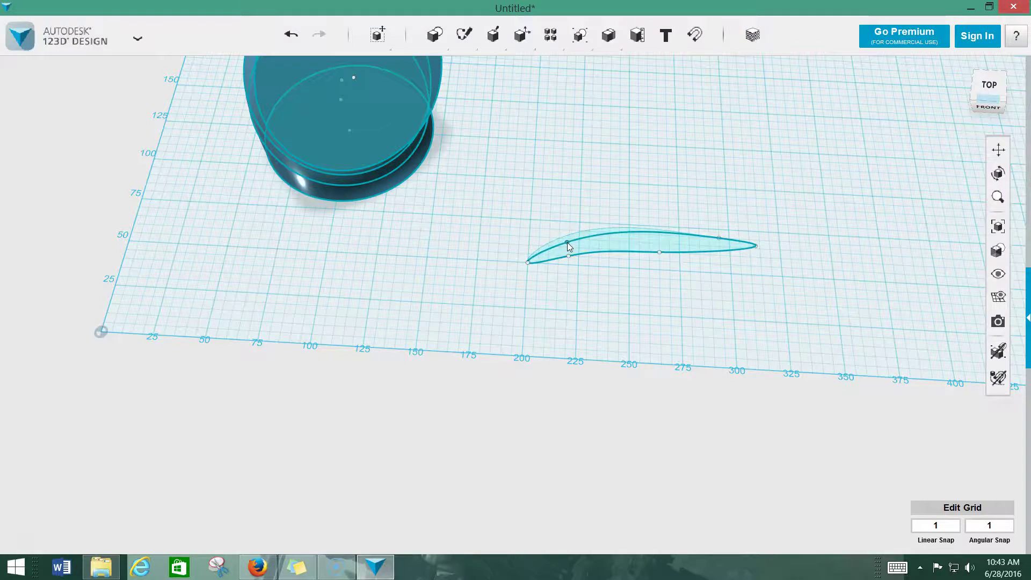
left_click(617, 251)
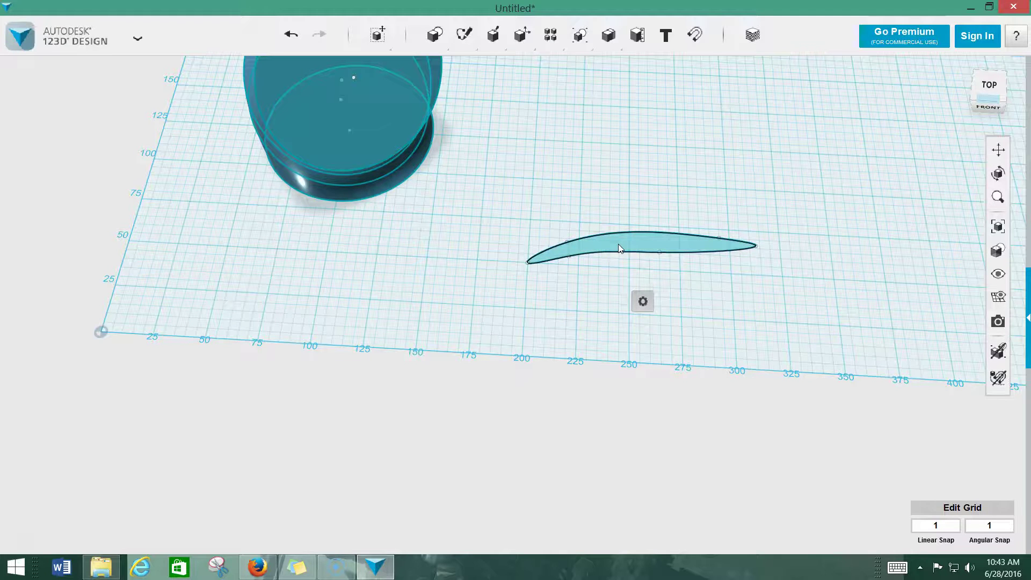
key("ctrl+t")
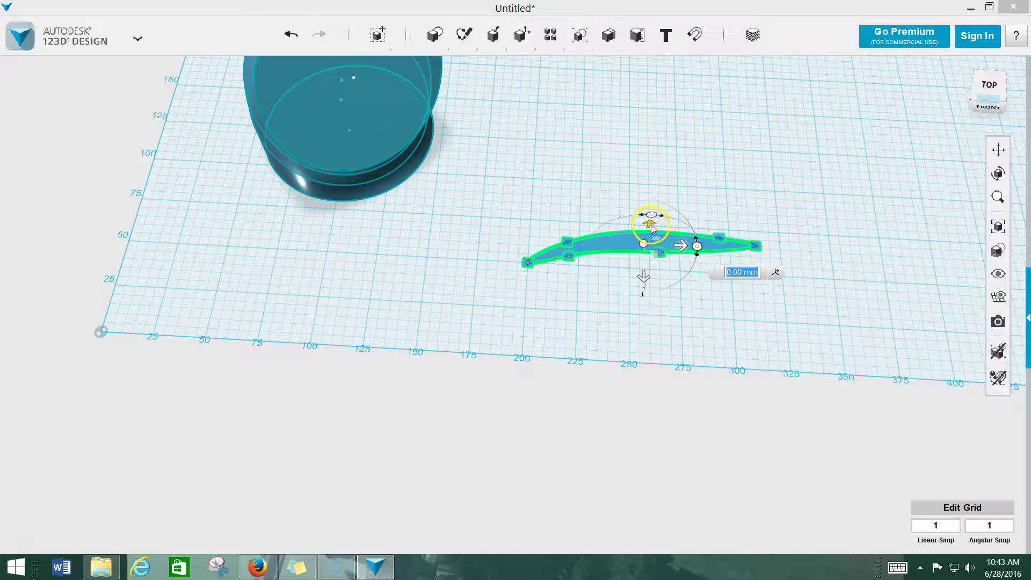
left_click_drag(653, 228, 693, 56)
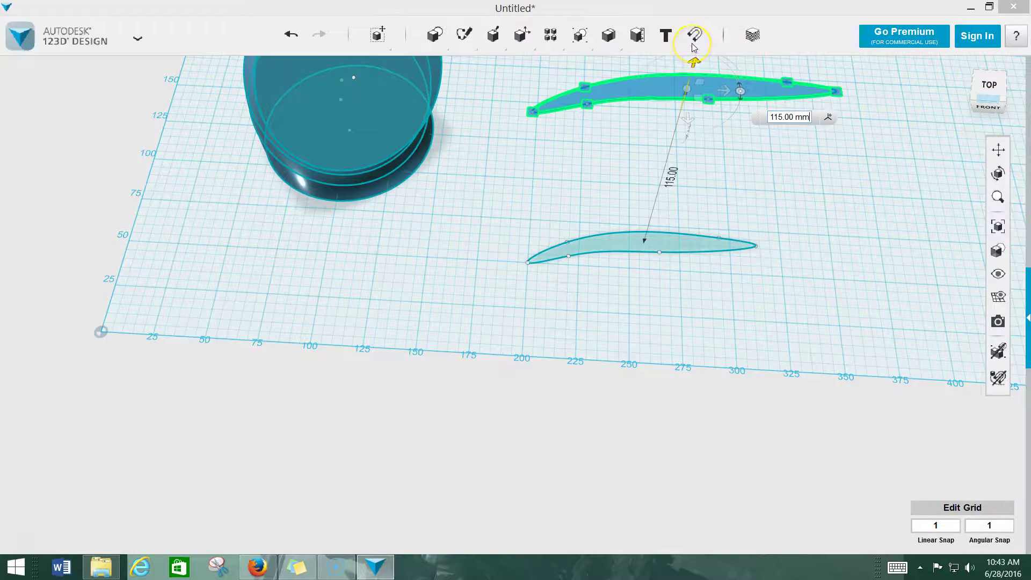
left_click_drag(693, 47, 693, 48)
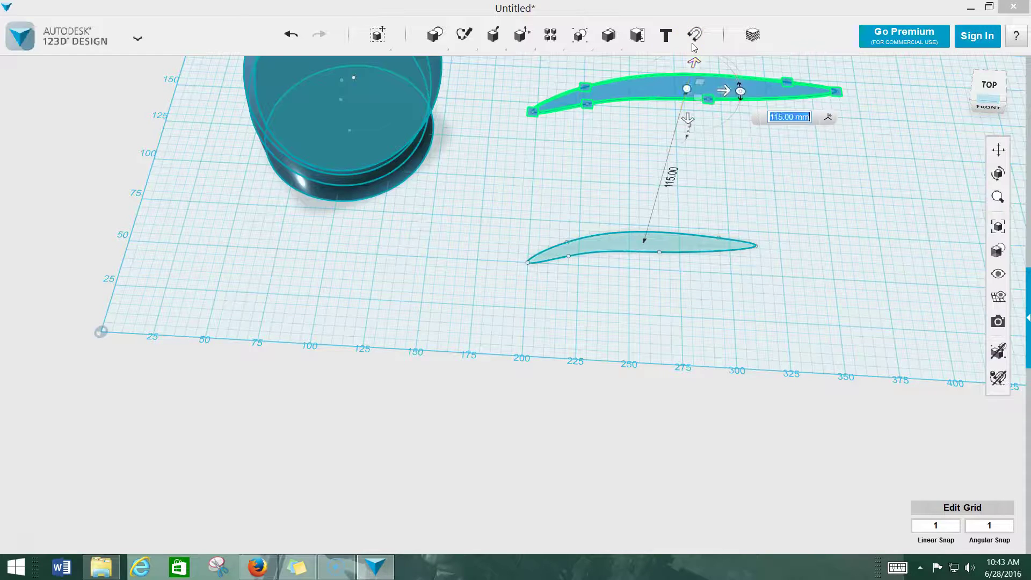
left_click(555, 106)
scroll(701, 176, "down", 3)
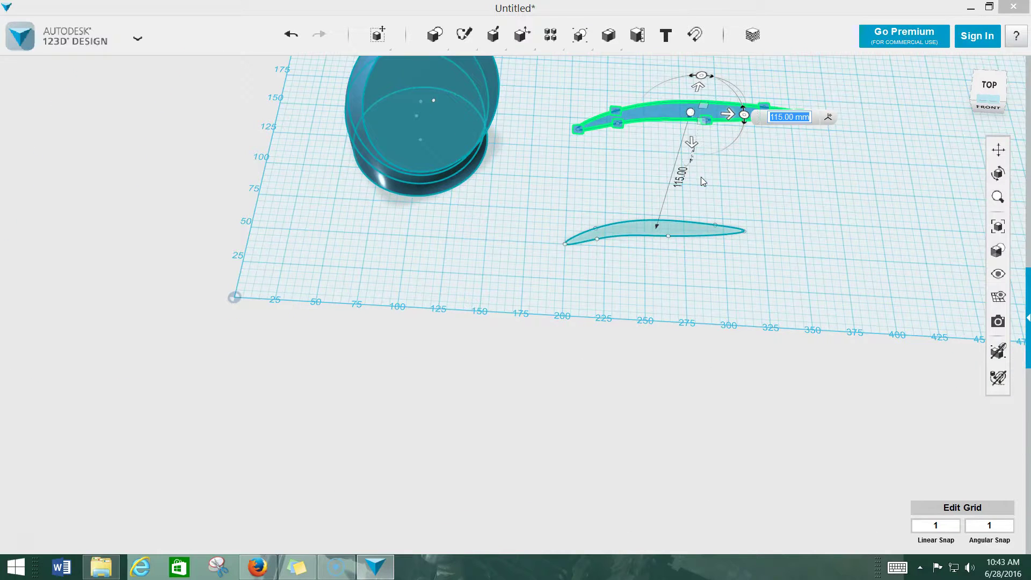
left_click(714, 242)
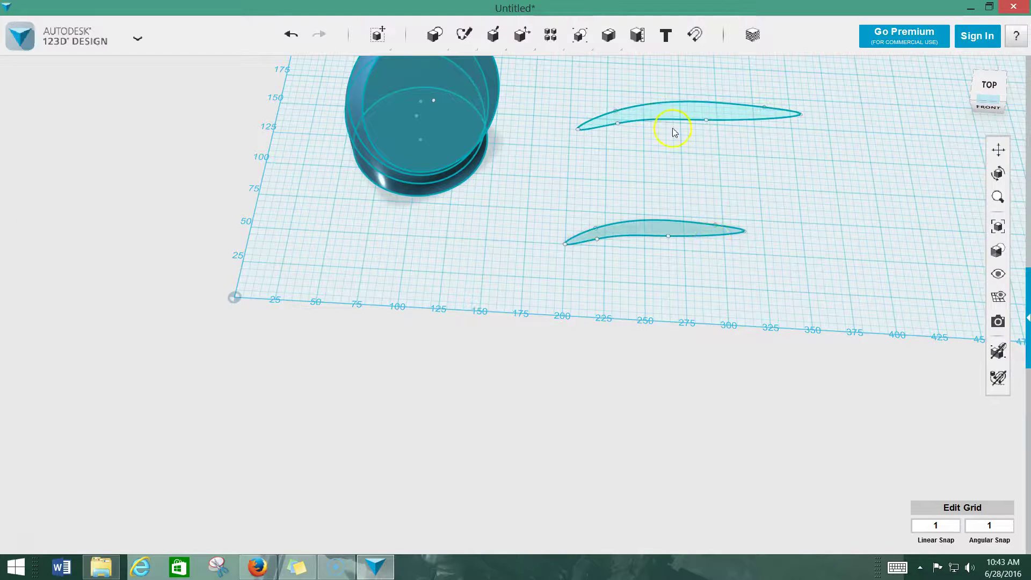
Step: Delete the raised copy and reselect the original airfoil profile
left_click(637, 229)
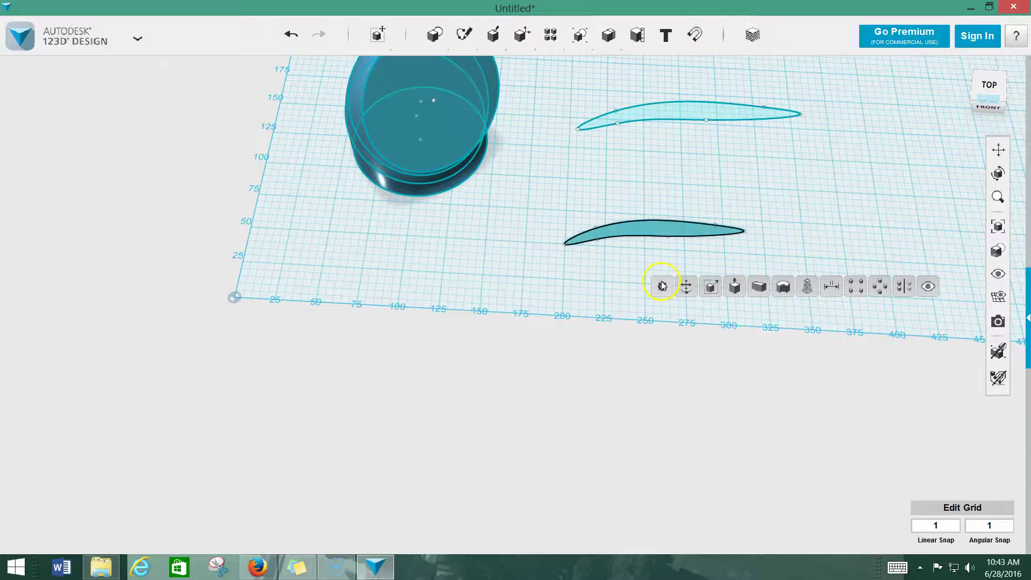
left_click(699, 121)
key("Delete")
left_click(678, 234)
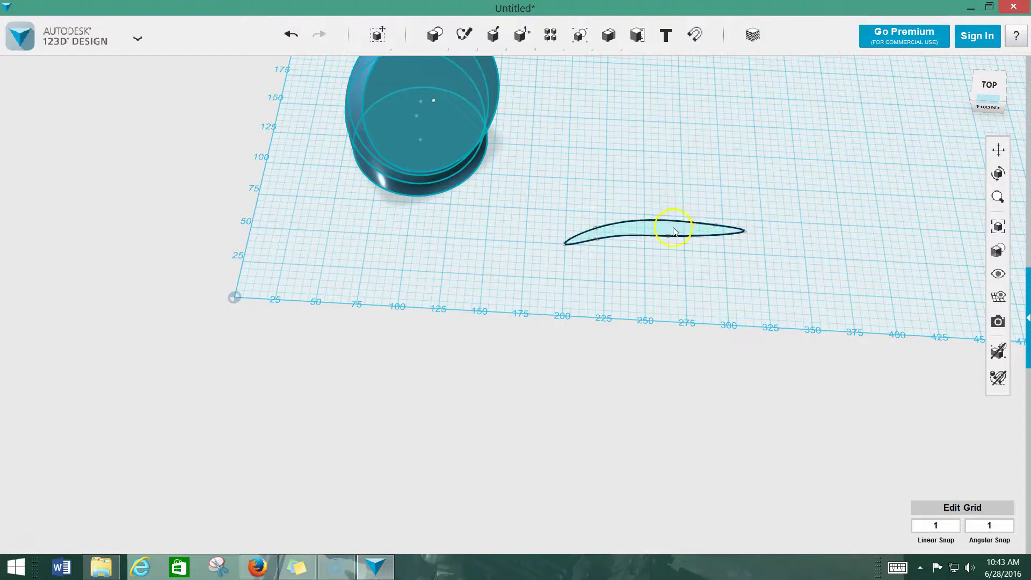
Step: Extrude the airfoil profile upward into a tall blade and orbit to show all three models
mouse_move(695, 288)
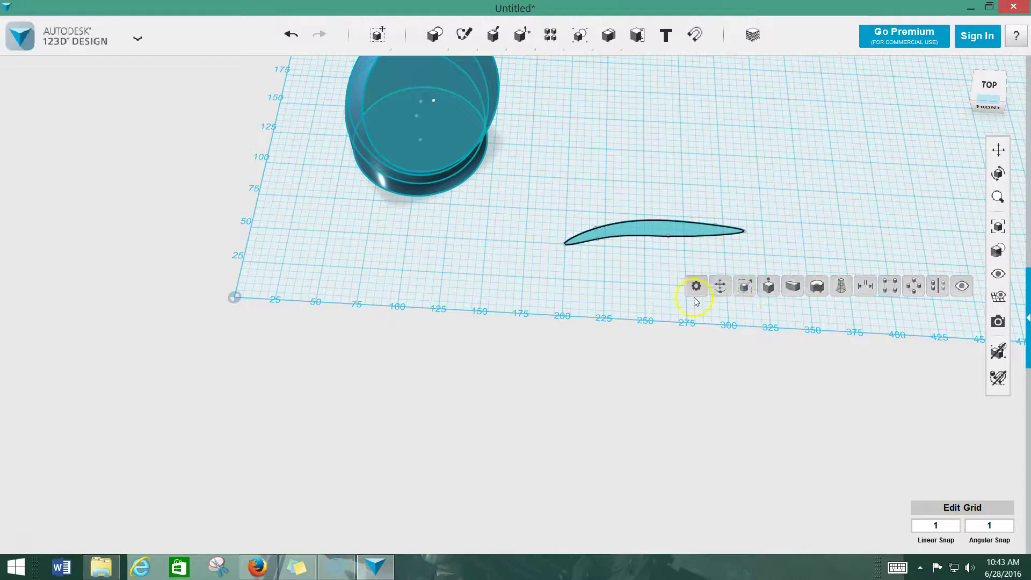
left_click(769, 286)
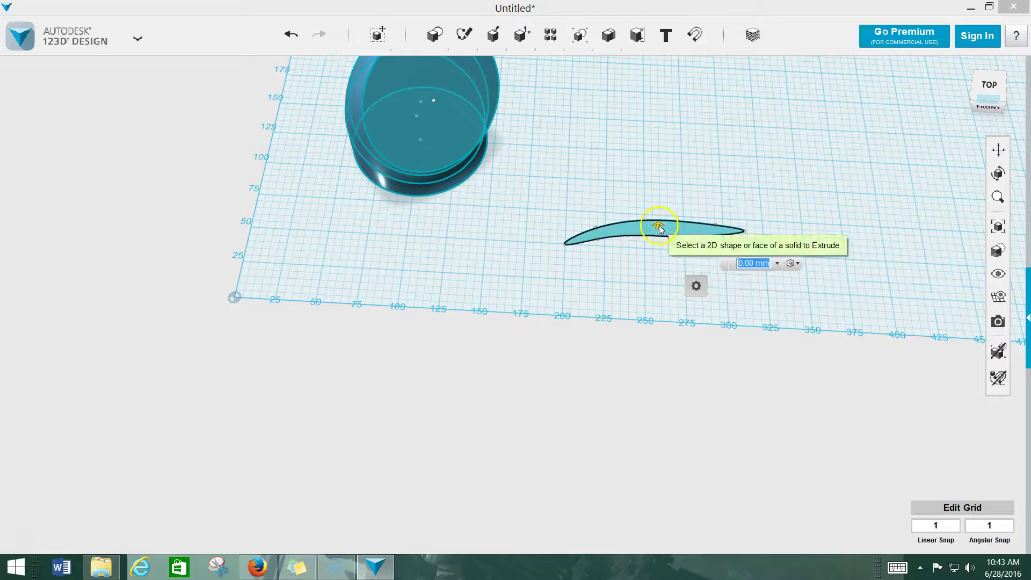
left_click_drag(657, 222, 698, 46)
left_click(847, 209)
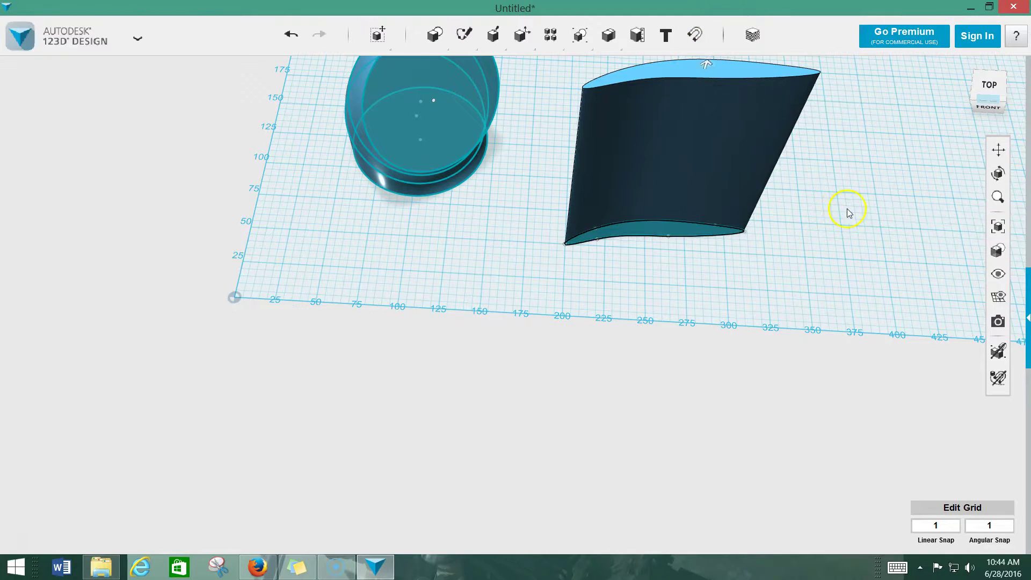
mouse_move(823, 243)
right_mouse_down()
mouse_move(801, 264)
mouse_move(734, 283)
mouse_move(760, 291)
mouse_move(763, 256)
mouse_move(727, 286)
mouse_move(763, 282)
mouse_move(780, 253)
mouse_move(776, 111)
mouse_move(817, 62)
mouse_move(831, 89)
mouse_move(812, 87)
mouse_move(812, 98)
right_mouse_up()
middle_click_drag(813, 99, 833, 364)
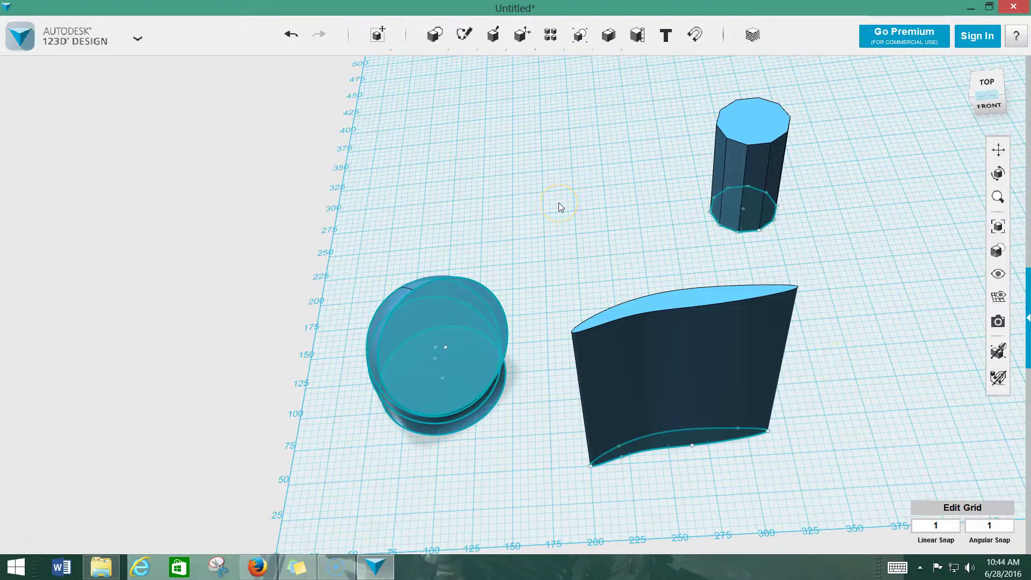